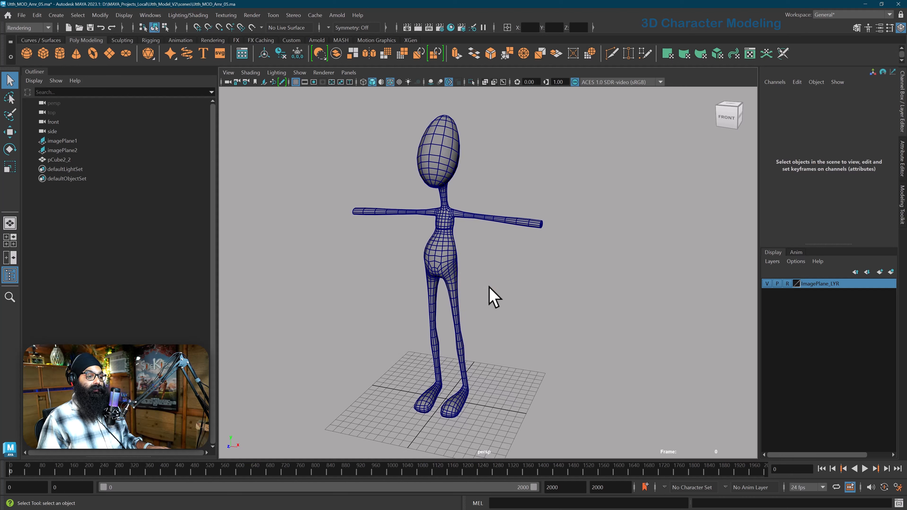
- Create a polygon cube in the front view and place it at the wrist, at about X 11.43 and Y 22.07
middle_click_drag(489, 286, 490, 286, "alt")
key("space")
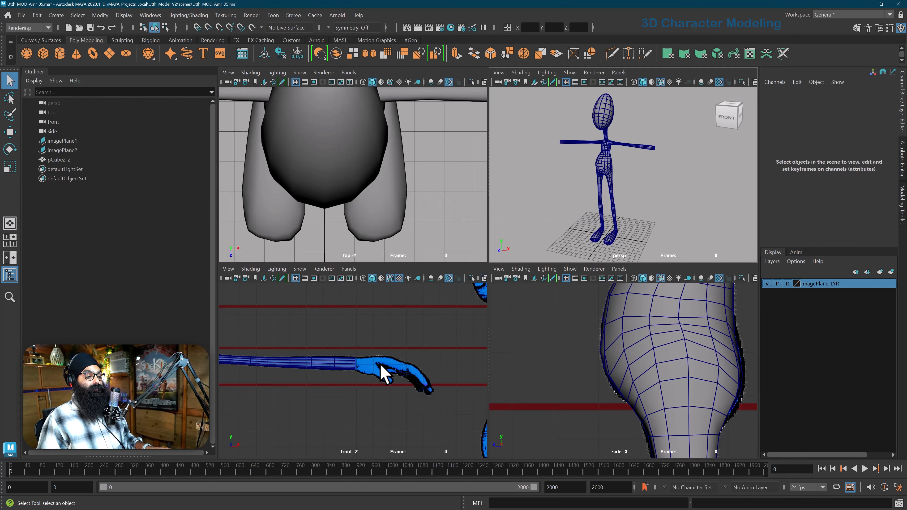
key("space")
key("g")
key("w")
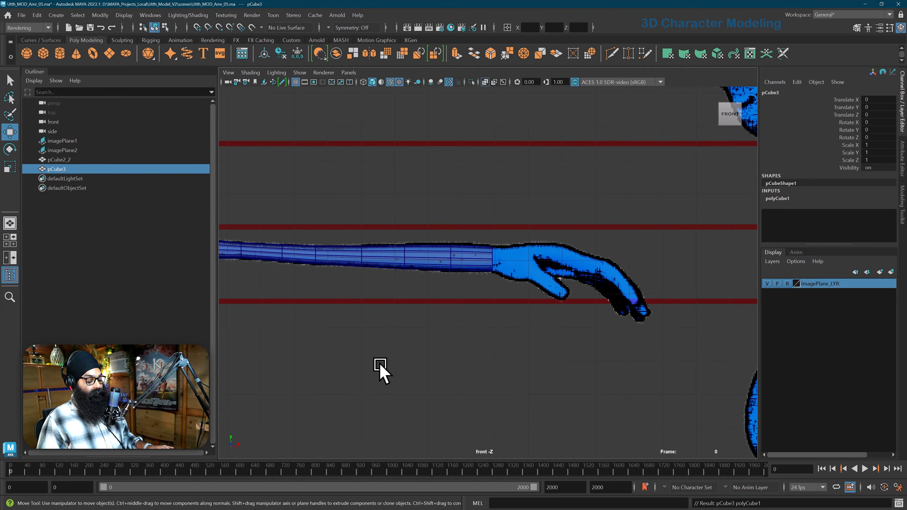
key("v")
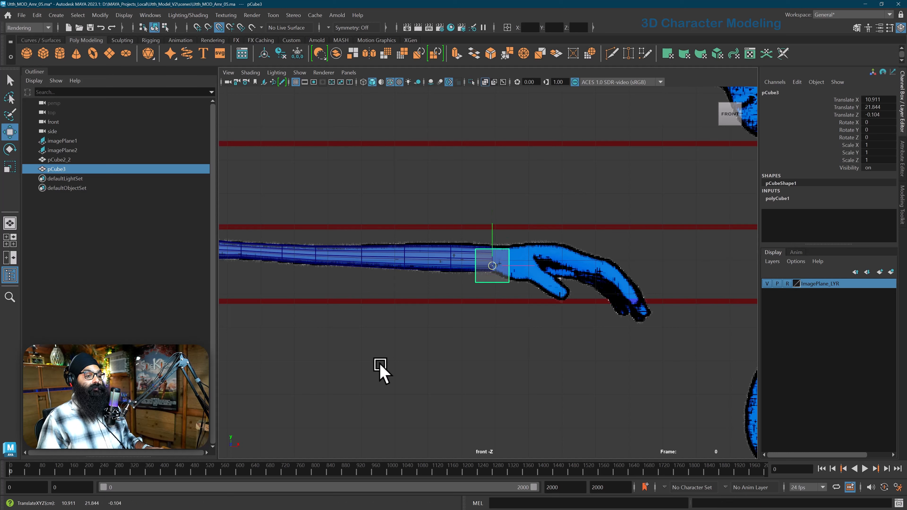
middle_click_drag(526, 237, 539, 232)
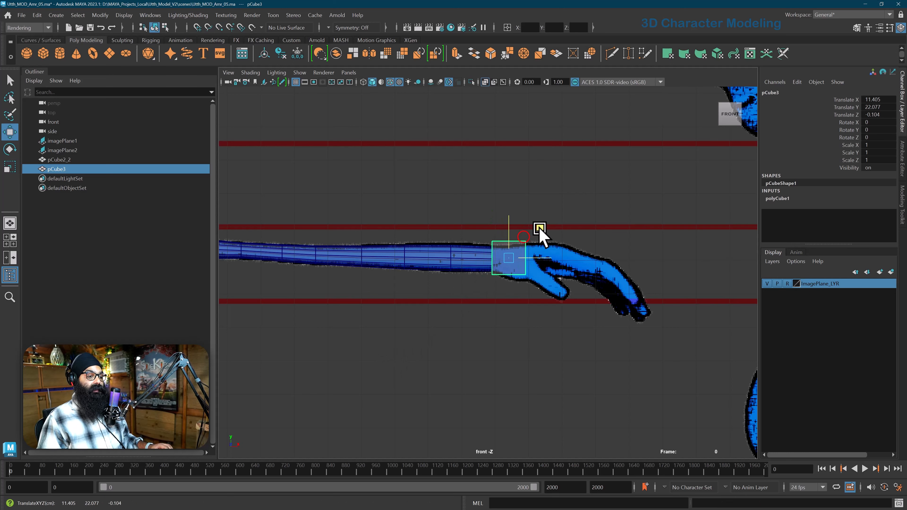
scroll(541, 232, "up", 5)
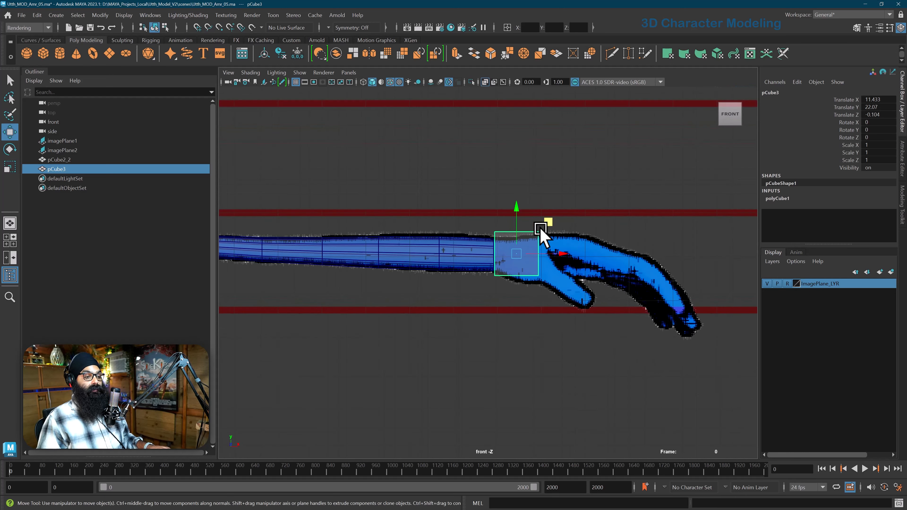
- Scale the cube to about 1.485 in X and 0.728 in Y, and move it to about Z -0.573 in line with the forearm
key("r")
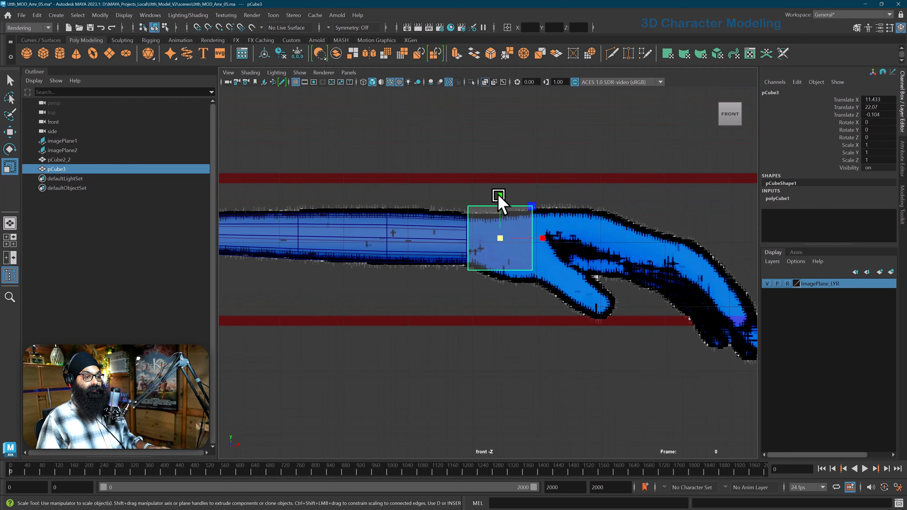
middle_click_drag(499, 196, 499, 199)
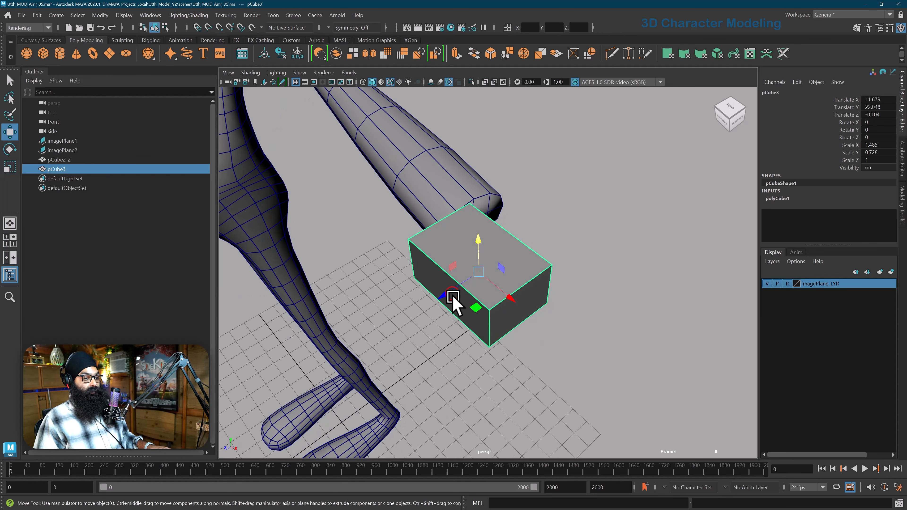
mouse_move(451, 300)
middle_mouse_down()
mouse_move(432, 294)
mouse_move(449, 283)
middle_mouse_up()
left_click_drag(448, 279, 466, 267)
key("space")
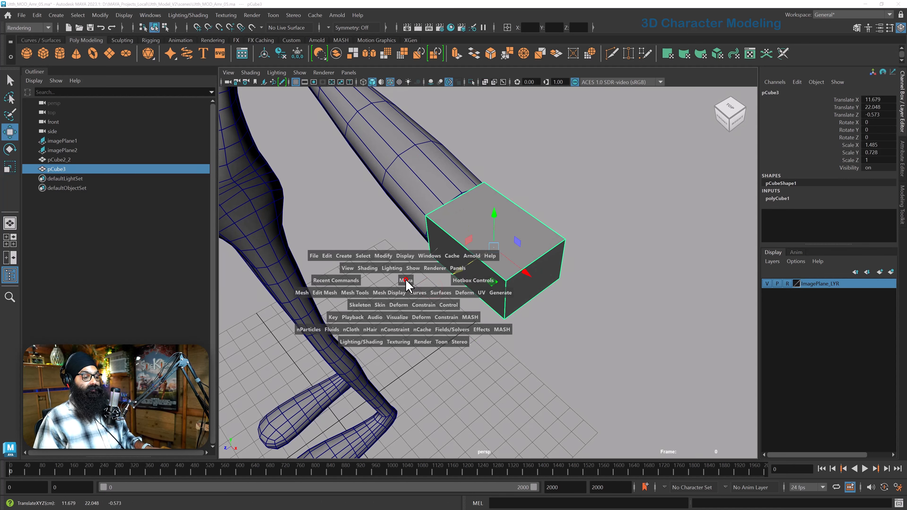
- From the top view, align the cube with the end of the arm and scale its width along Z for the palm
left_click_drag(406, 279, 376, 280)
key("f")
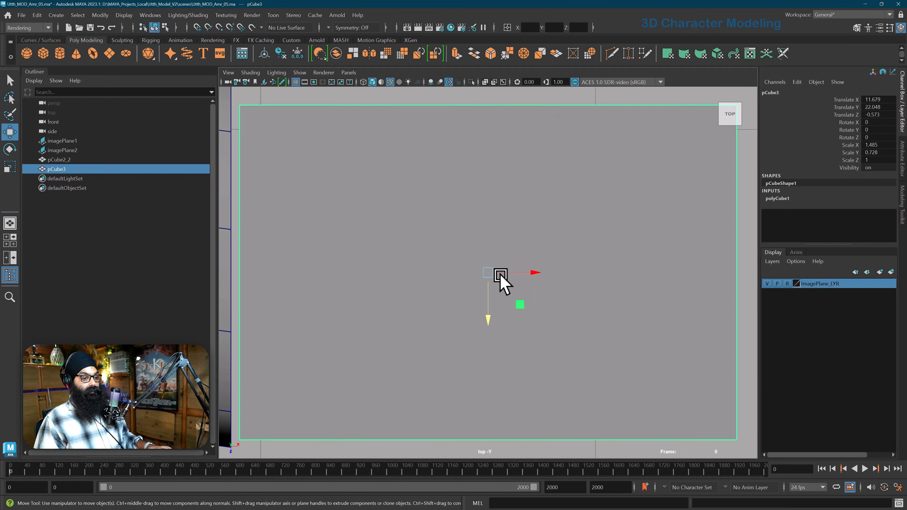
left_click_drag(492, 316, 521, 299)
scroll(488, 315, "up", 5)
key("r")
- Freeze the palm cube's transformations and delete its construction history
key("space")
left_click(505, 340)
left_click(100, 15)
left_click(122, 53)
left_click(37, 15)
mouse_move(64, 128)
left_click(175, 129)
left_click(601, 384)
left_click(551, 334)
left_click(516, 293)
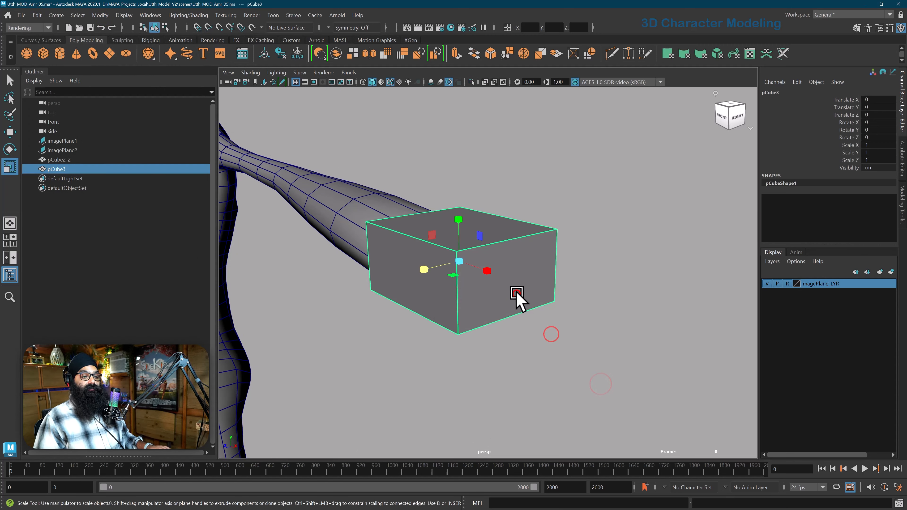
- Insert three lengthwise edge loops in the palm cube with Multi-Cut, dividing its width into four finger sections
left_click(857, 28)
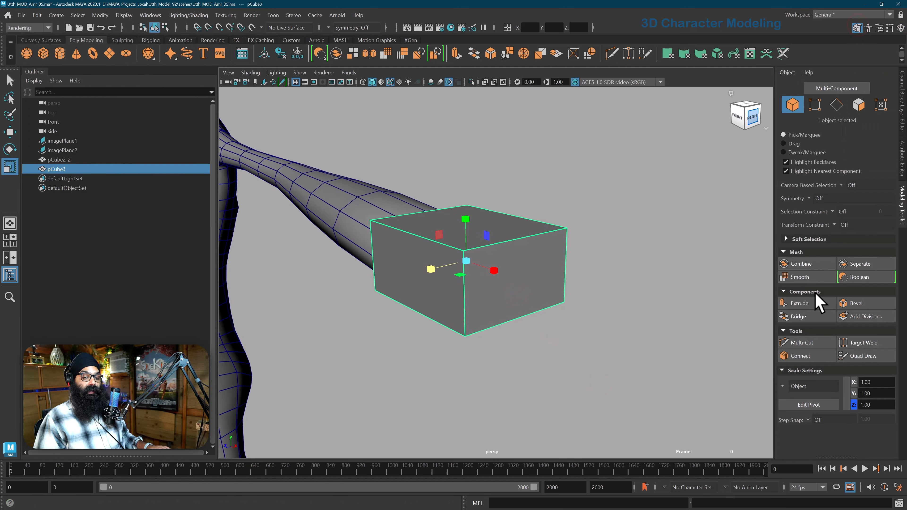
left_click(808, 343)
left_click_drag(582, 336, 536, 278, "alt")
left_click(512, 261, "ctrl")
left_click(548, 256, "ctrl")
left_click(470, 269, "ctrl")
key("w")
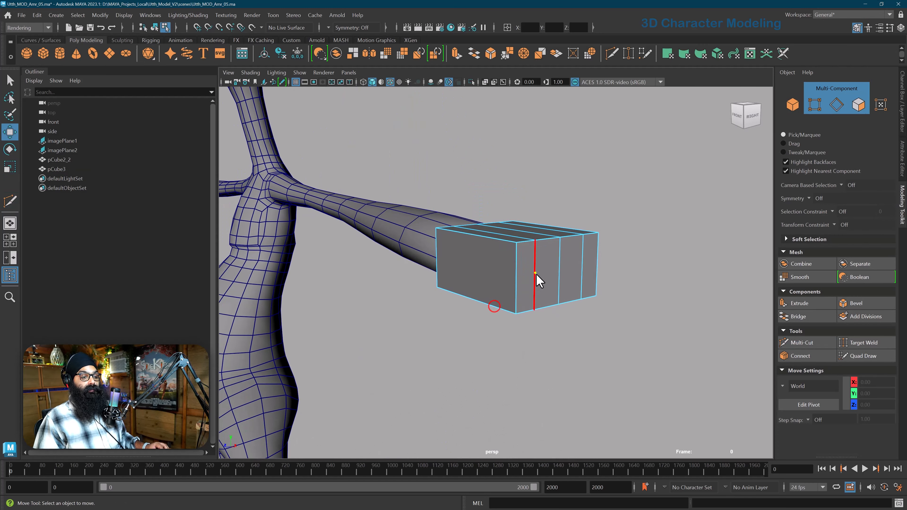
- Taper the palm block toward the finger end by moving the end's lower edges up and its upper edges down
right_click_drag(535, 273, 535, 250)
left_click(525, 313)
double_click(592, 298, "shift")
mouse_move(559, 263)
left_mouse_down()
mouse_move(554, 239)
mouse_move(547, 265)
left_mouse_up()
double_click(583, 231)
left_click_drag(562, 188, 563, 208)
left_click_drag(489, 269, 475, 287, "alt")
mouse_move(469, 286)
left_mouse_down("alt")
mouse_move(454, 284)
mouse_move(464, 279)
left_mouse_up("alt")
- Insert one edge loop around the palm block's mid-height and another across the middle of its length
left_click(801, 342)
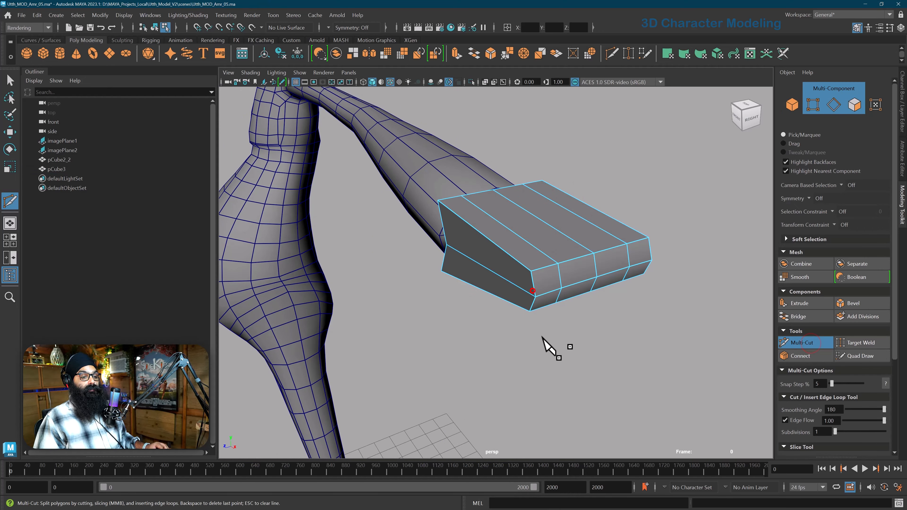
left_click(531, 290, "ctrl+shift")
left_click_drag(508, 351, 575, 316, "alt")
left_click_drag(482, 325, 522, 277, "alt")
key("w")
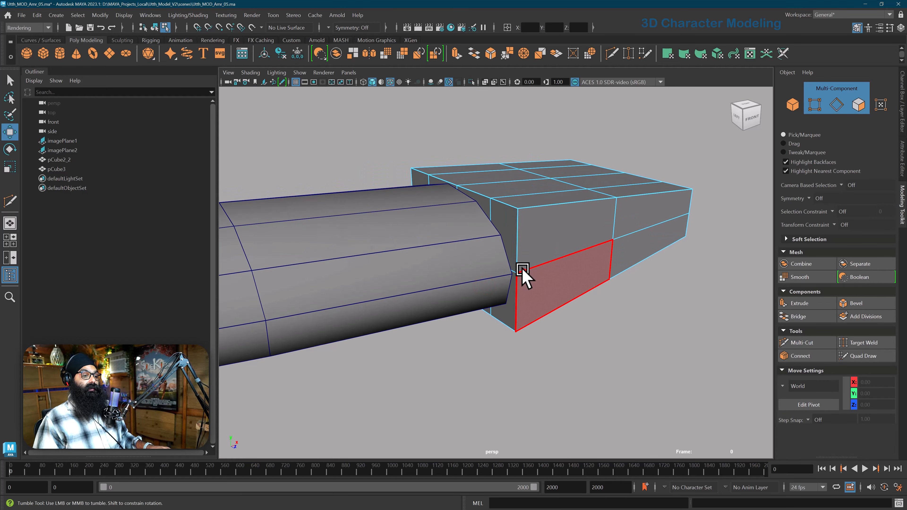
- Circularize the eight palm faces that face the end of the arm
right_click(524, 245)
right_click_drag(525, 249, 508, 257)
right_click(501, 228)
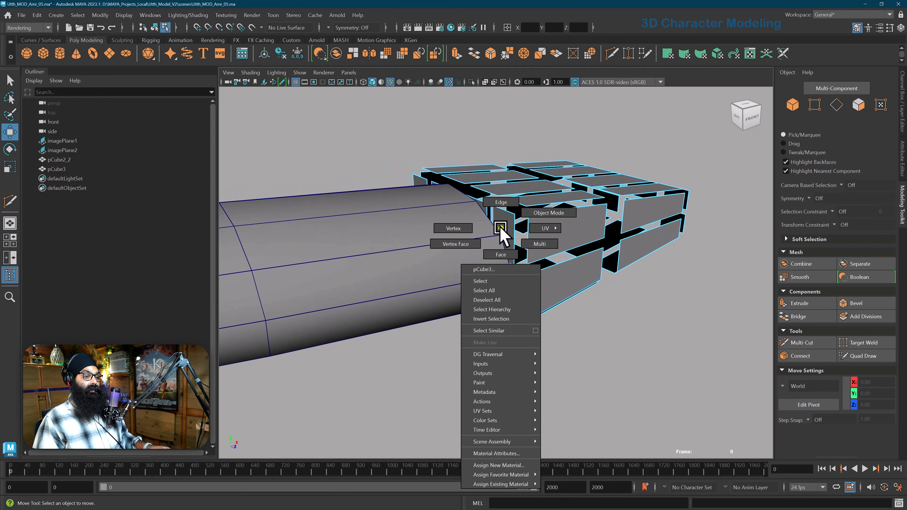
left_click(501, 254)
left_click(504, 228)
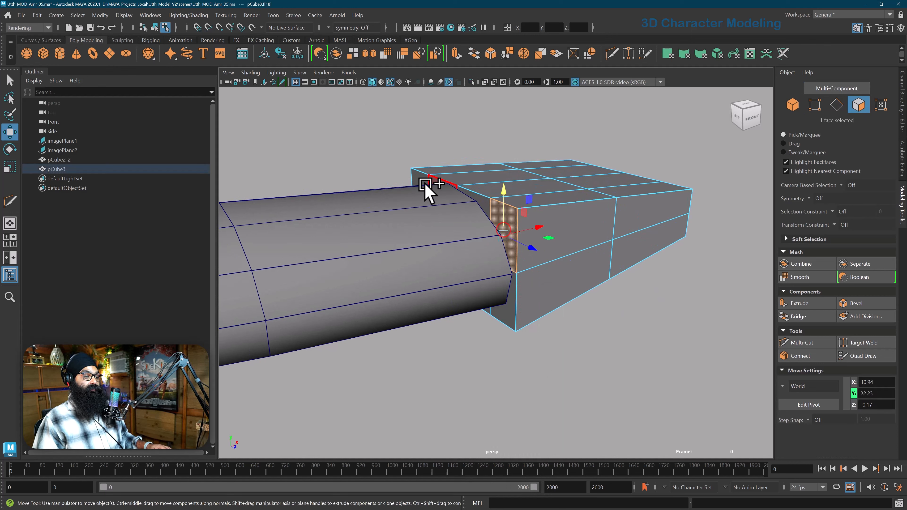
left_click_drag(474, 297, 497, 288, "alt")
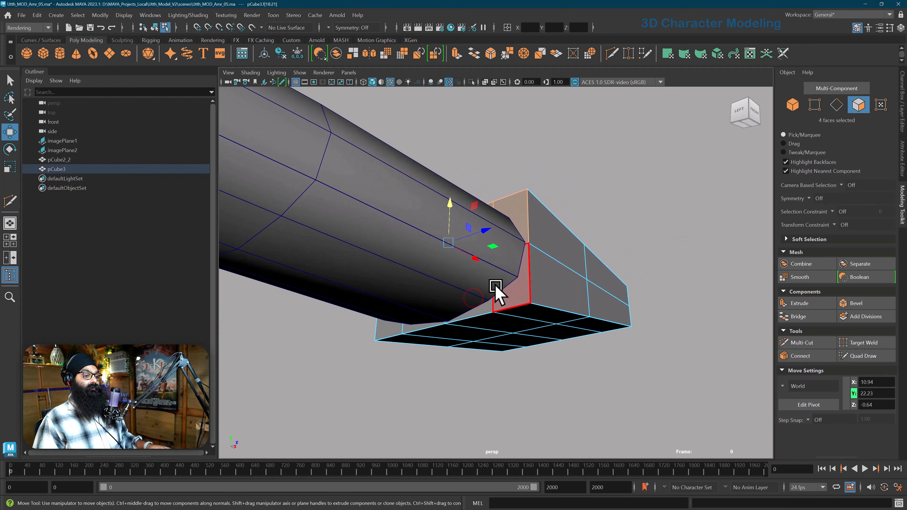
left_click(505, 291, "ctrl+shift")
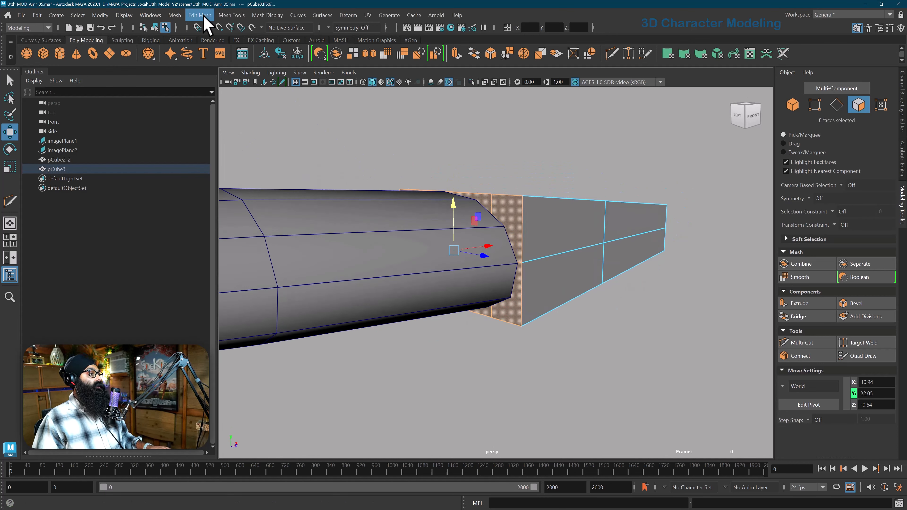
left_click(202, 15)
left_click(229, 70)
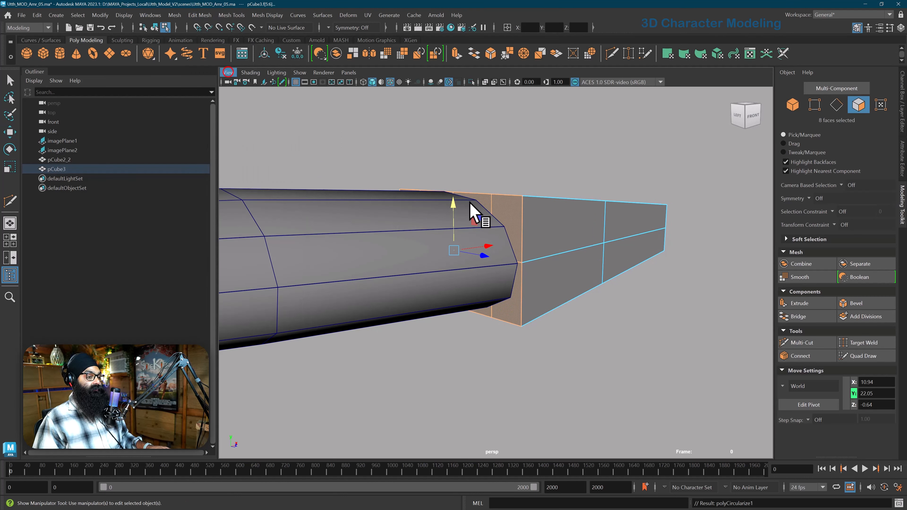
- Scale the circularized wrist faces in height and width to match the arm's end cross-section
left_click_drag(478, 208, 465, 223, "alt")
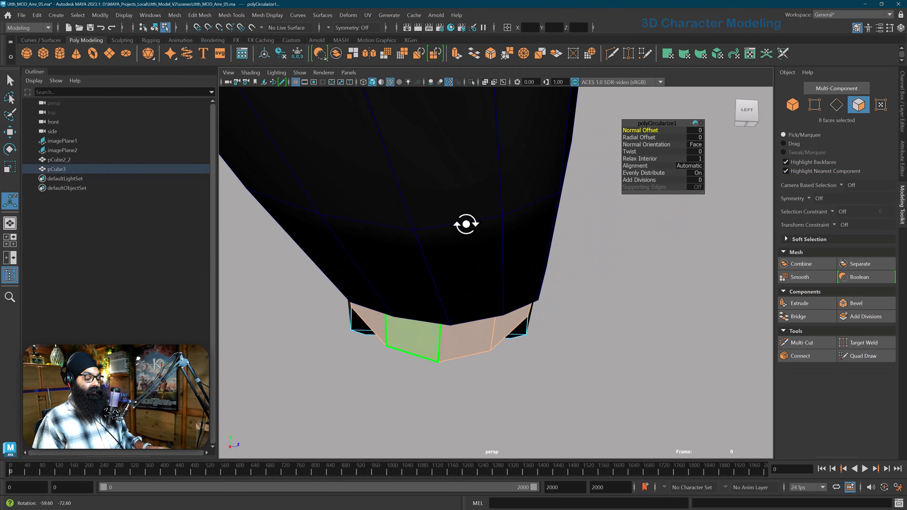
key("r")
key("f")
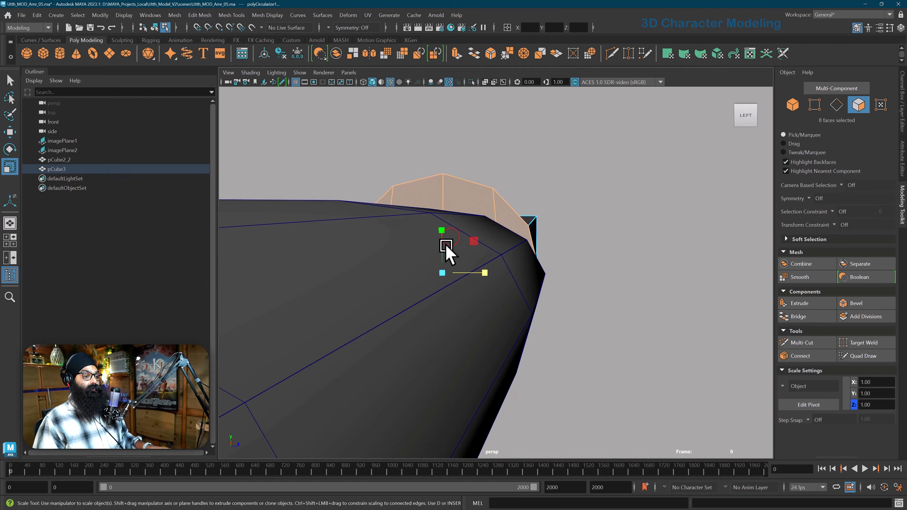
left_click_drag(442, 231, 358, 279)
scroll(443, 246, "down", 5)
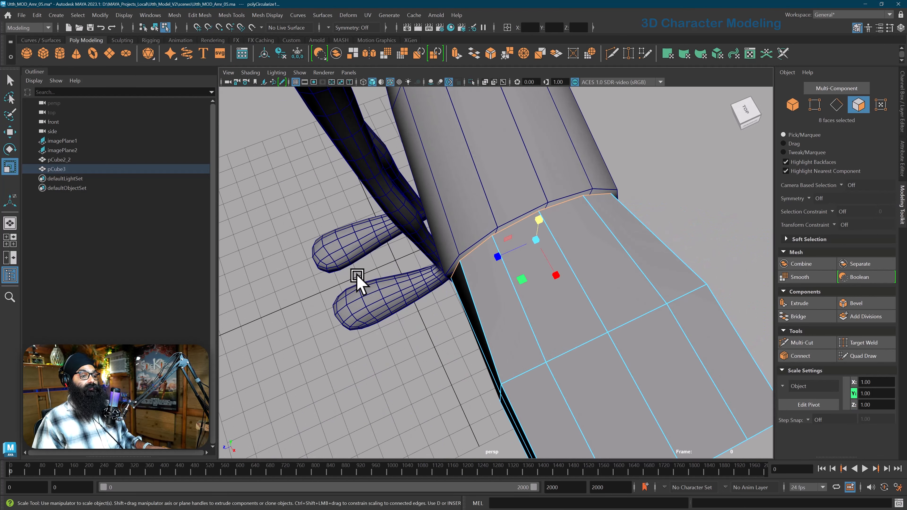
left_click_drag(502, 259, 501, 256)
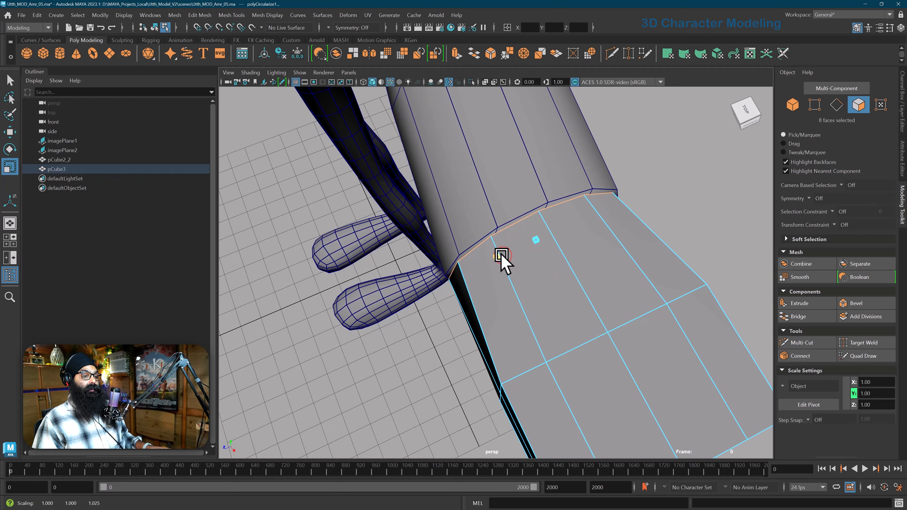
- Circularize the edge loop running around the middle of the palm
right_click_drag(519, 247, 518, 243)
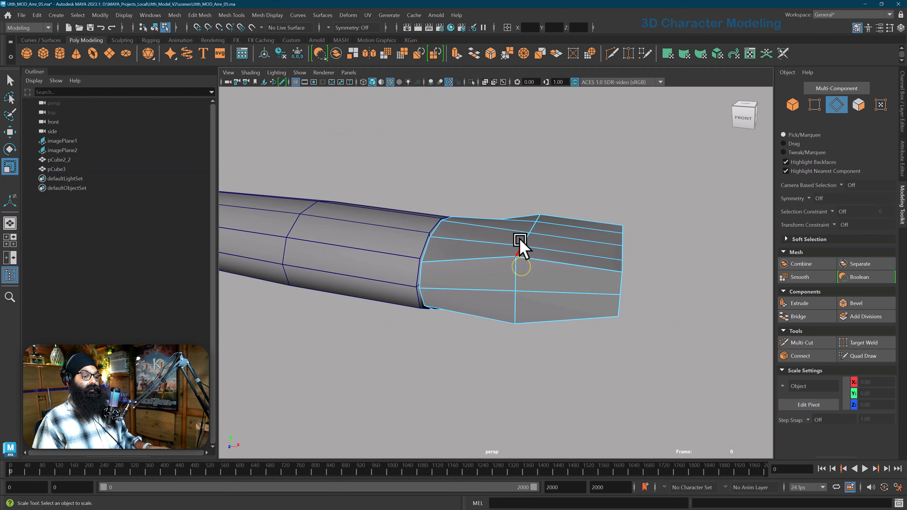
left_click(520, 249)
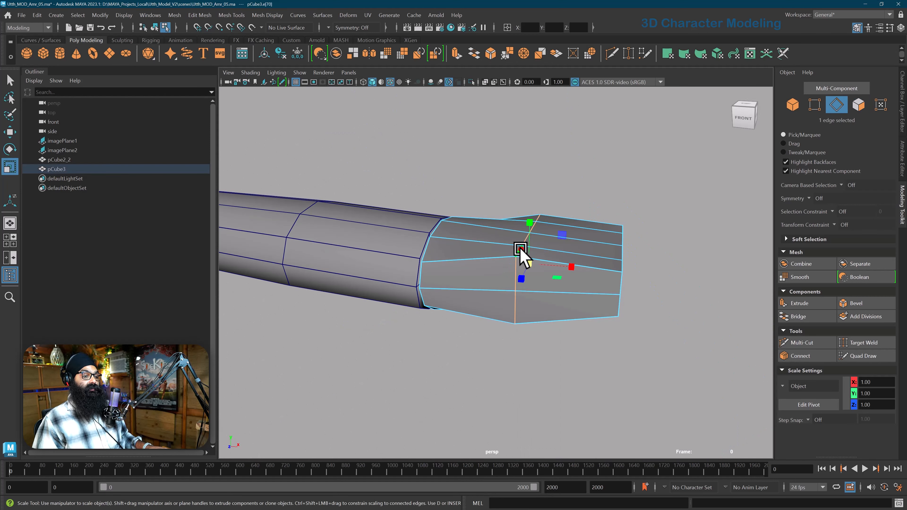
left_click(590, 54)
left_click_drag(583, 237, 531, 250, "alt")
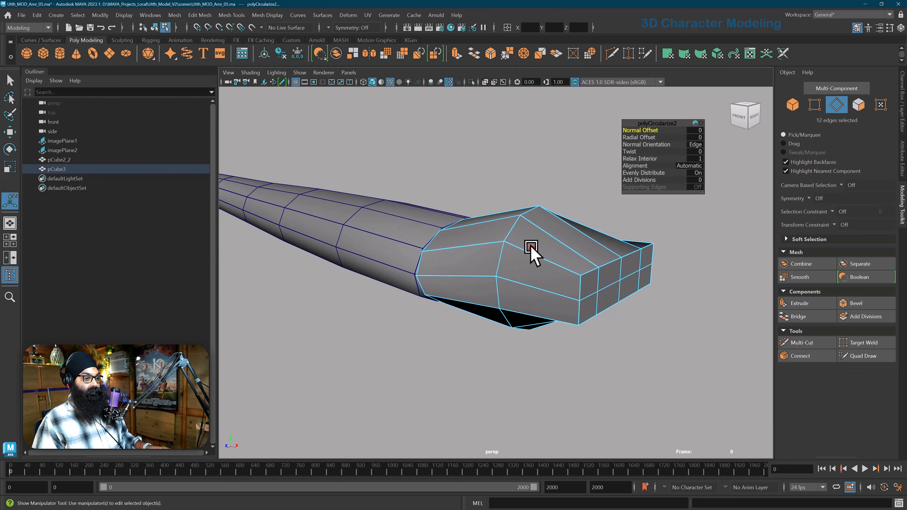
- Scale the palm's middle edge loop down vertically to flatten it into an oval
double_click(514, 226)
key("r")
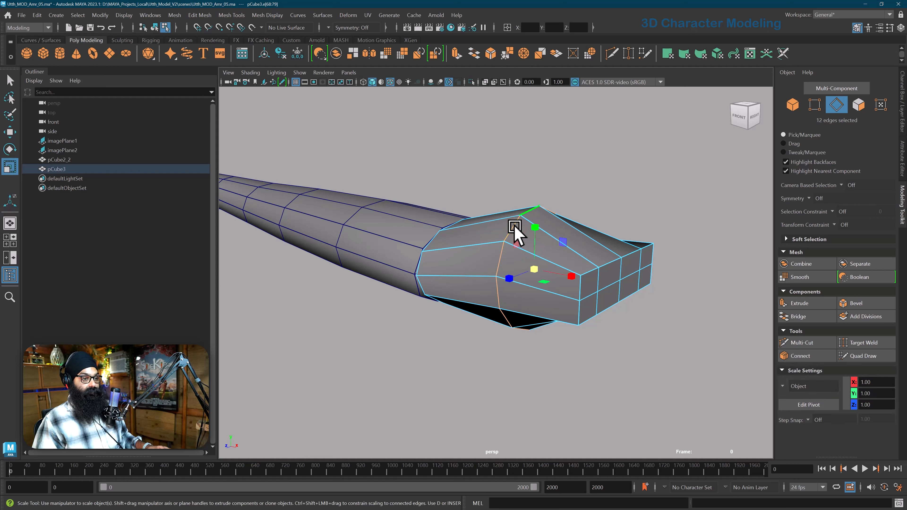
left_click_drag(536, 229, 535, 247)
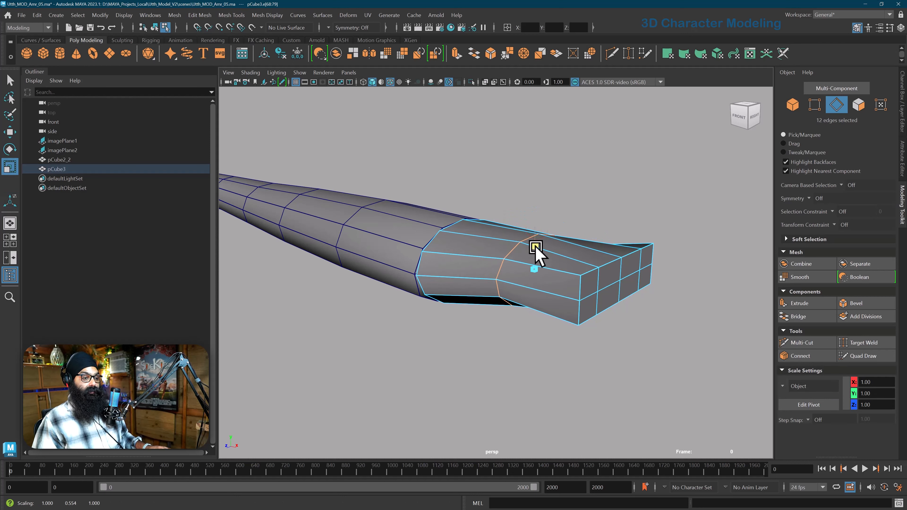
mouse_move(511, 277)
left_mouse_down("alt")
mouse_move(541, 273)
mouse_move(543, 304)
mouse_move(528, 293)
mouse_move(543, 280)
mouse_move(510, 293)
mouse_move(527, 282)
mouse_move(516, 279)
mouse_move(538, 279)
mouse_move(514, 296)
mouse_move(503, 290)
left_mouse_up("alt")
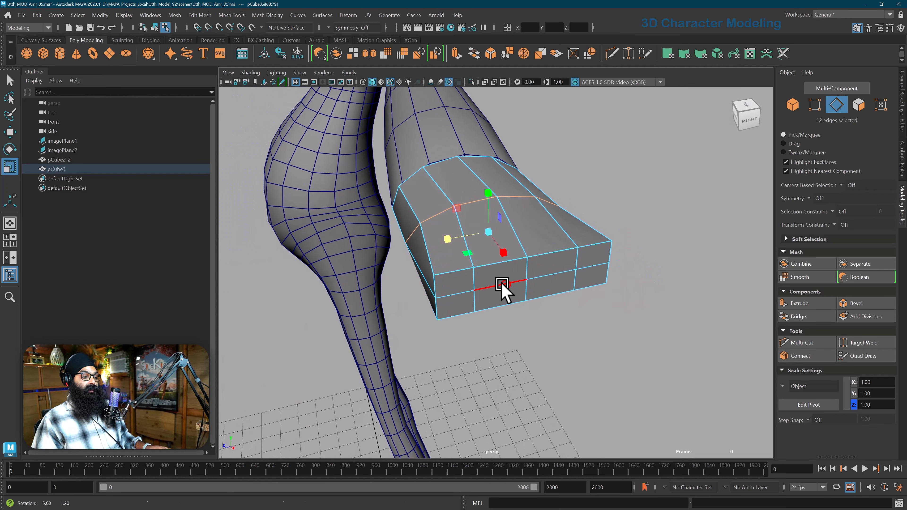
- Widen the front-side finger section by moving its inner vertical edges along Z, and cut a vertical edge down the middle of all four end sections
left_click(471, 282)
left_click(471, 308, "shift")
key("w")
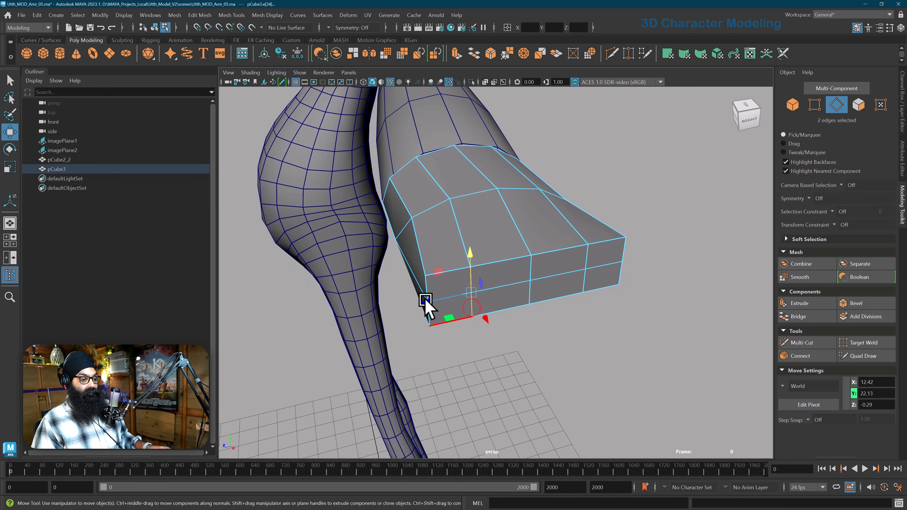
left_click_drag(425, 304, 426, 303, "alt")
left_click_drag(426, 301, 437, 298)
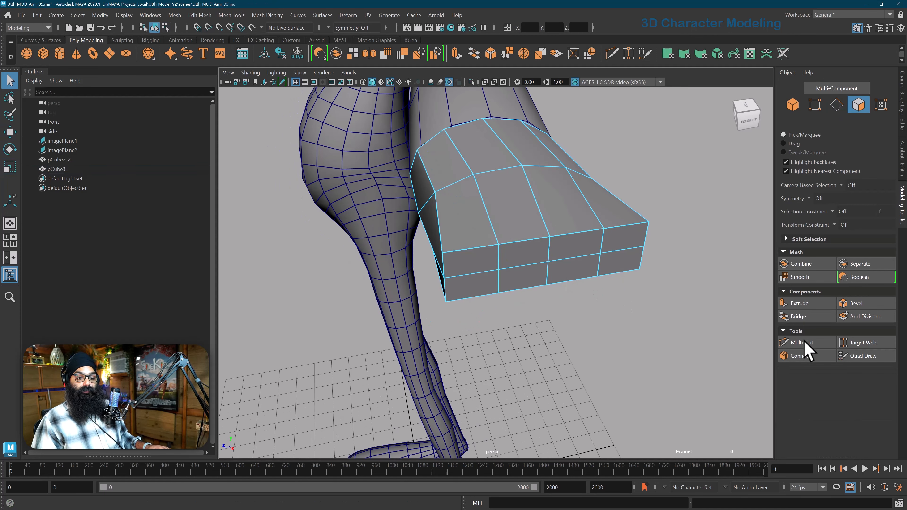
left_click(805, 342)
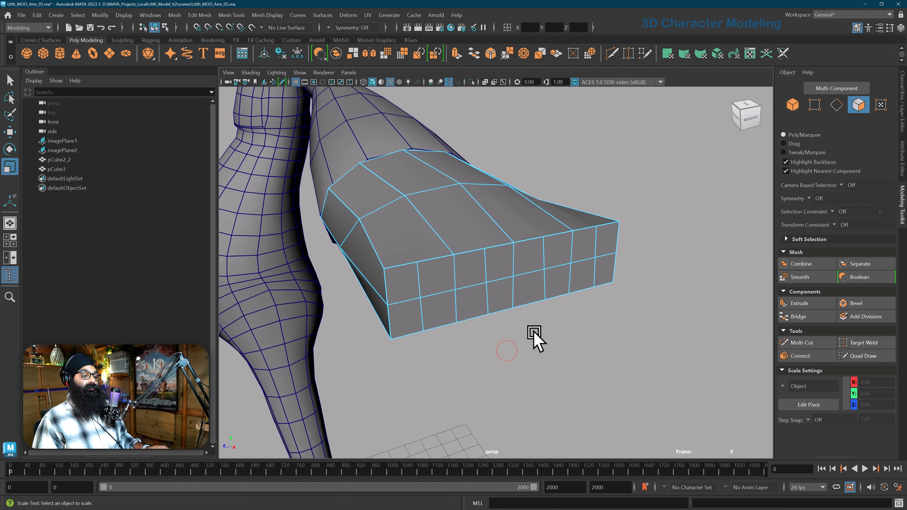
- Extrude the four end faces of the second finger section outward with a Local Translate Z of 0.0902
key("q")
left_click(479, 276)
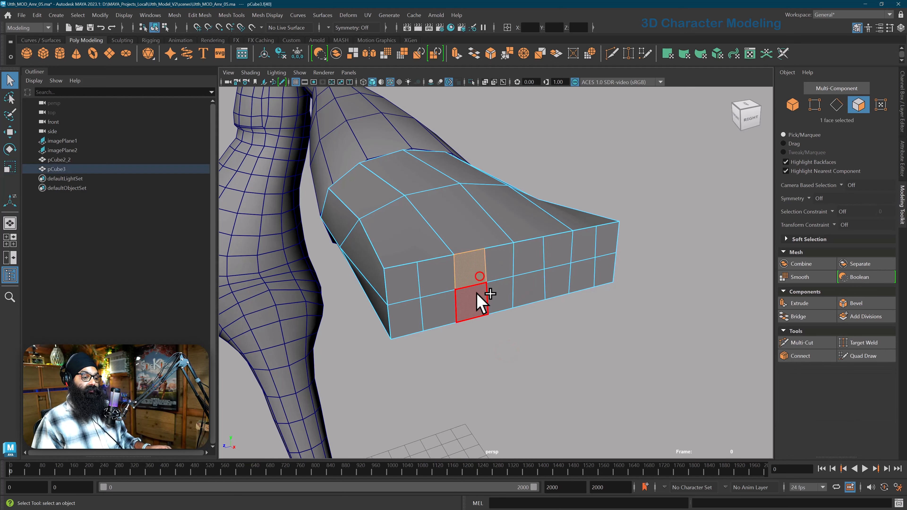
left_click(477, 297, "shift")
left_click(499, 302, "shift")
left_click(495, 261, "shift")
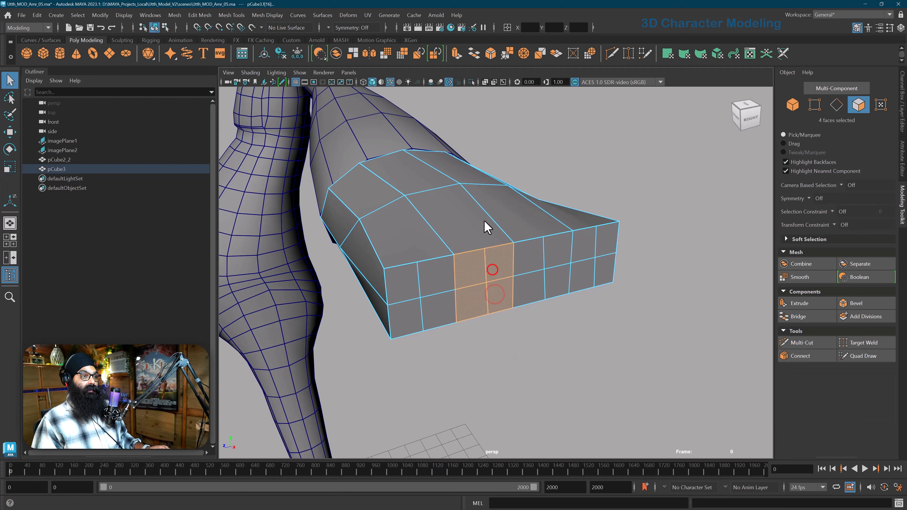
left_click(456, 54)
left_click_drag(486, 263, 544, 303, "alt")
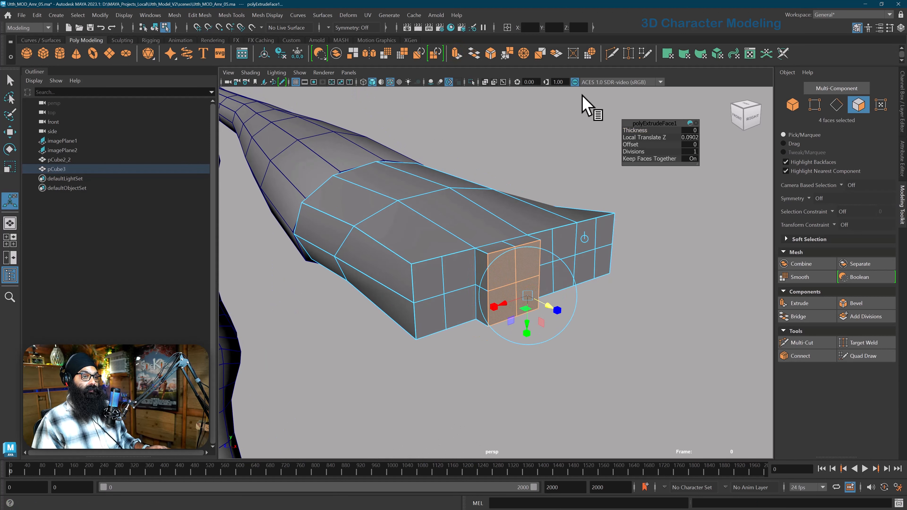
- Circularize the four extruded end faces of the second finger section and scale them slightly down vertically
left_click(590, 52)
left_click_drag(531, 330, 523, 330, "alt")
key("r")
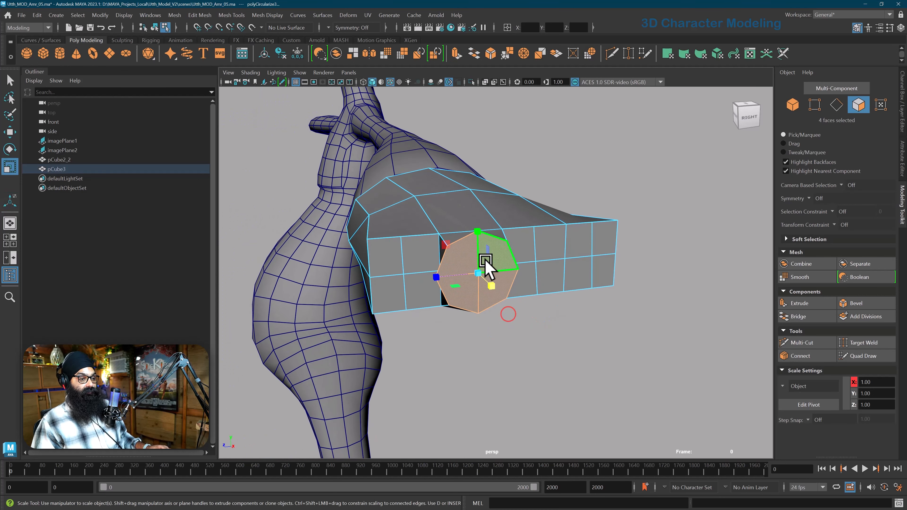
left_click_drag(475, 230, 475, 233)
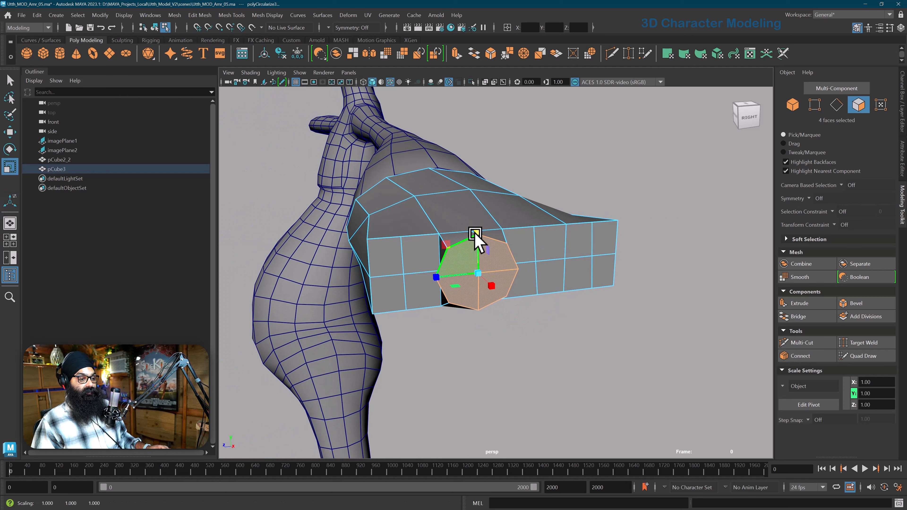
left_click_drag(462, 273, 485, 293, "alt")
left_click(423, 282)
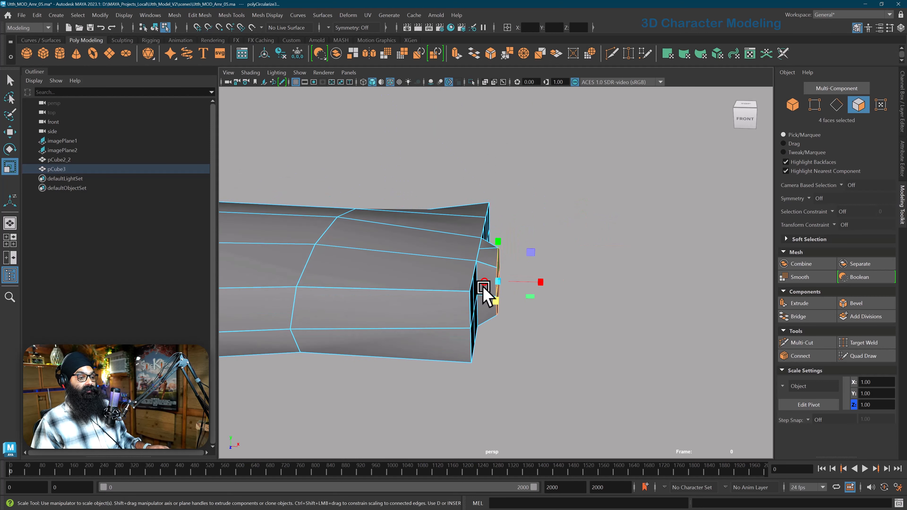
- Extrude the circularized faces and move them outward along X to form the finger's first segment
left_click(456, 55)
right_click_drag(457, 92, 456, 58, "alt")
middle_click_drag(457, 72, 457, 47, "alt")
key("w")
left_click_drag(540, 268, 727, 267)
scroll(727, 266, "down", 4)
- In the front view, move the segment's end faces to the reference finger's first joint and rotate them to follow its slope
key("space")
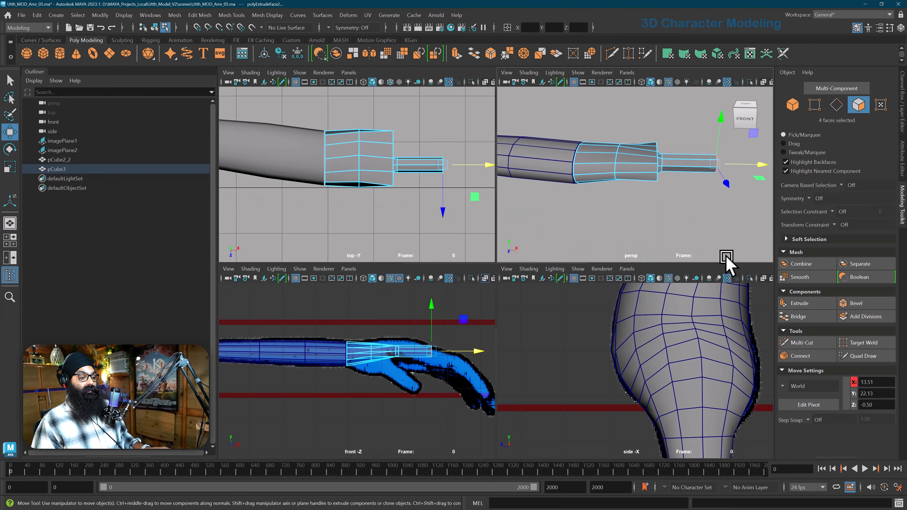
key("space")
scroll(431, 358, "up", 3)
mouse_move(432, 358)
middle_mouse_down("alt")
mouse_move(294, 391)
mouse_move(252, 367)
middle_mouse_up("alt")
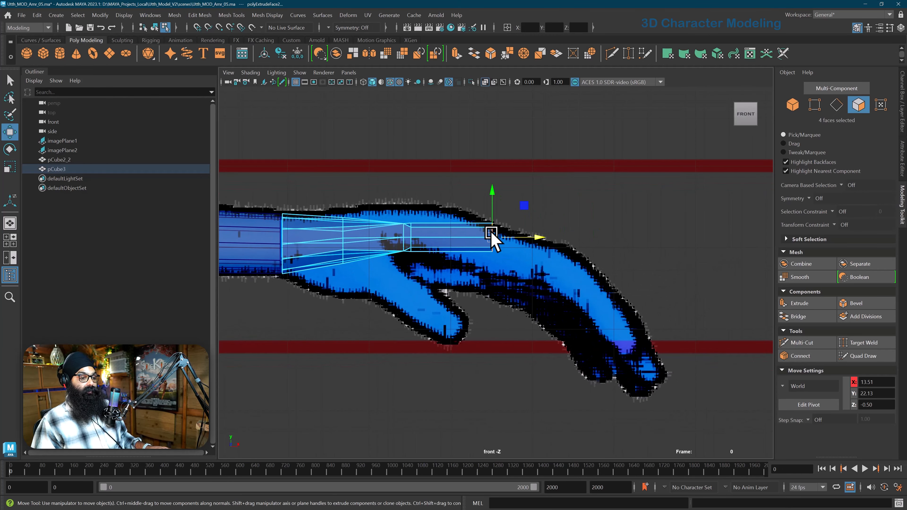
left_click_drag(492, 234, 584, 246)
key("e")
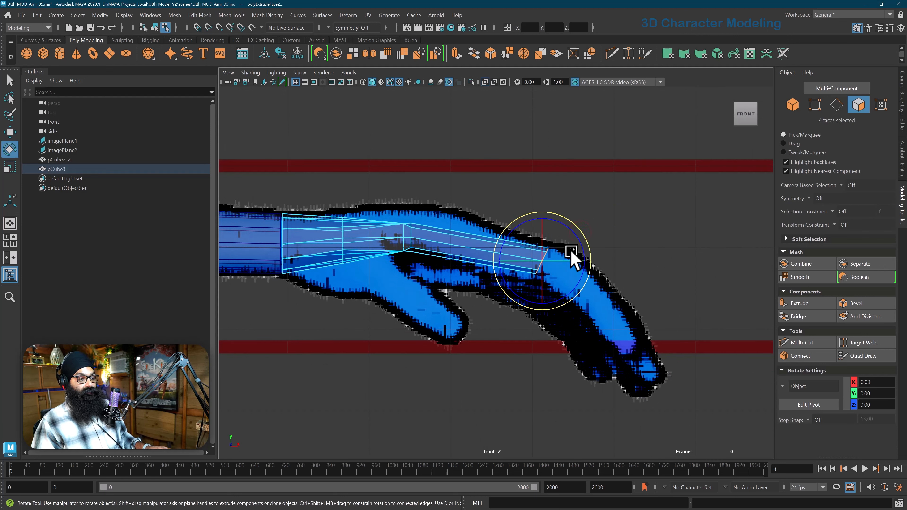
- Raise the vertices at the palm's knuckle end to line up with the reference hand in the front view
right_click_drag(395, 244, 373, 200)
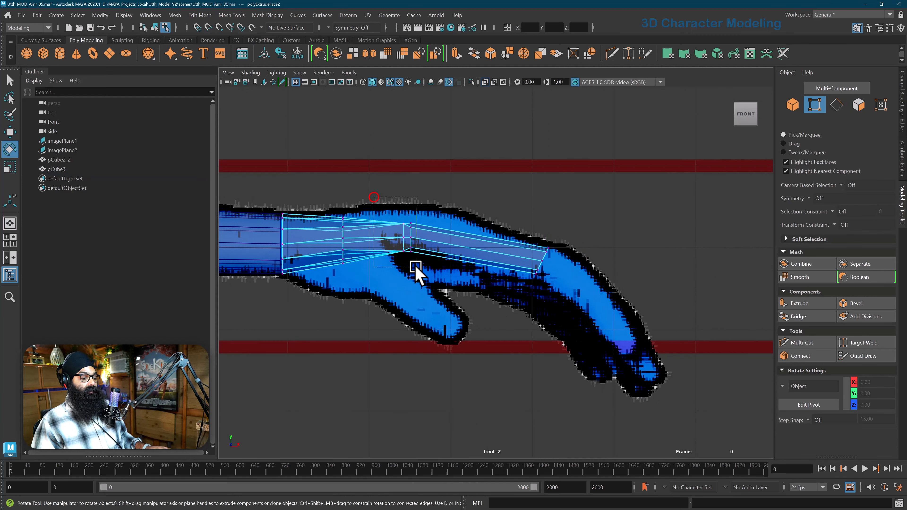
left_click_drag(415, 266, 415, 262)
key("w")
left_click_drag(407, 201, 407, 194)
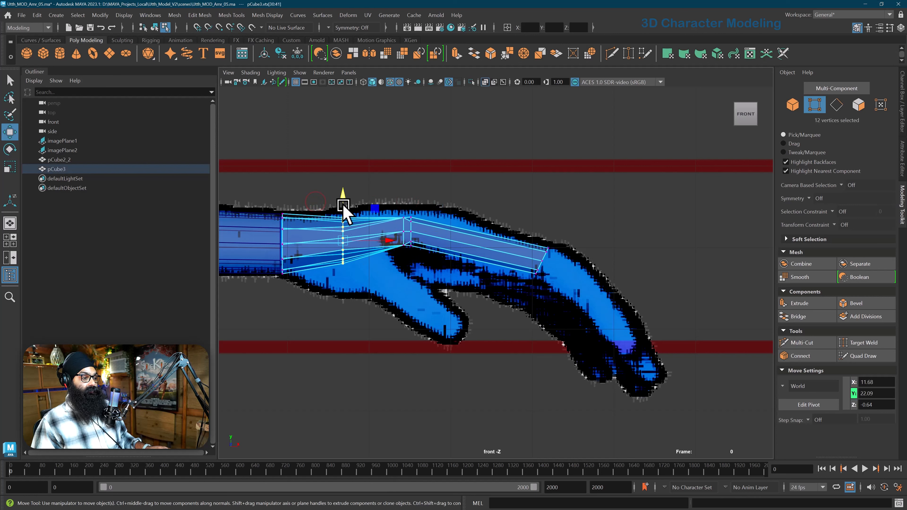
- Scale the palm's middle vertex loop and the knuckle-end vertices up vertically to fill the reference hand's outline
key("r")
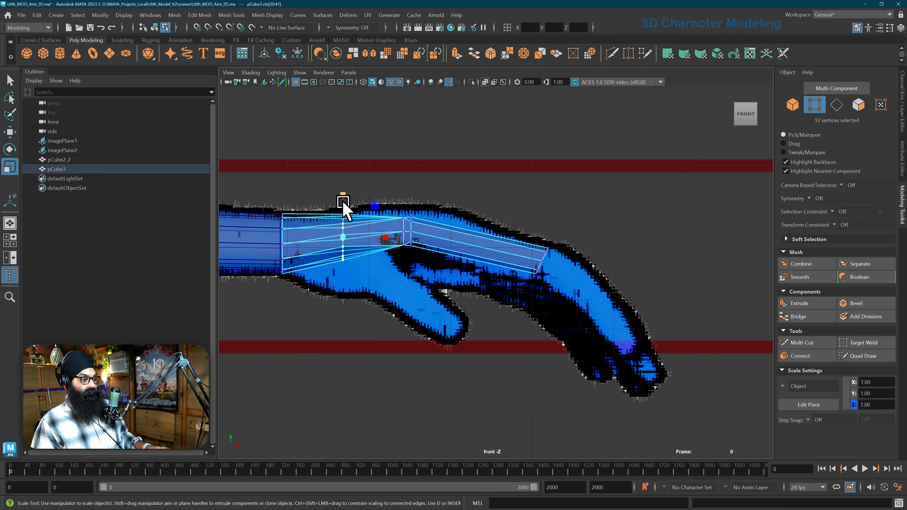
left_click_drag(341, 189, 436, 280)
key("w")
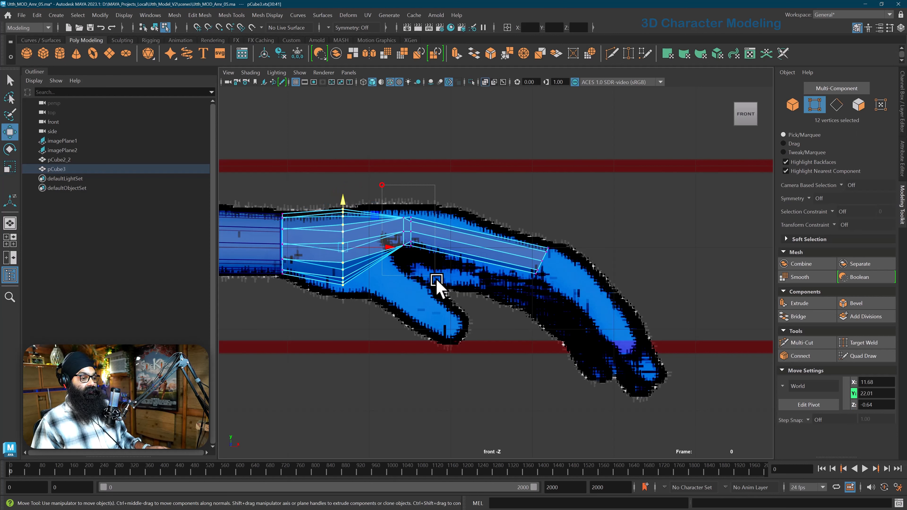
key("r")
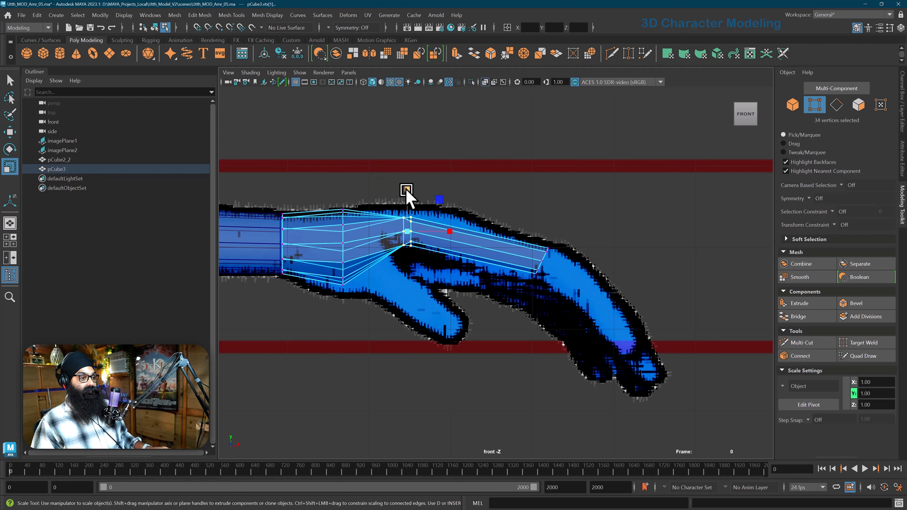
left_click_drag(407, 194, 411, 156)
- Extrude two more finger segments from the end faces, following the reference finger's curve down to the fingertip
key("w")
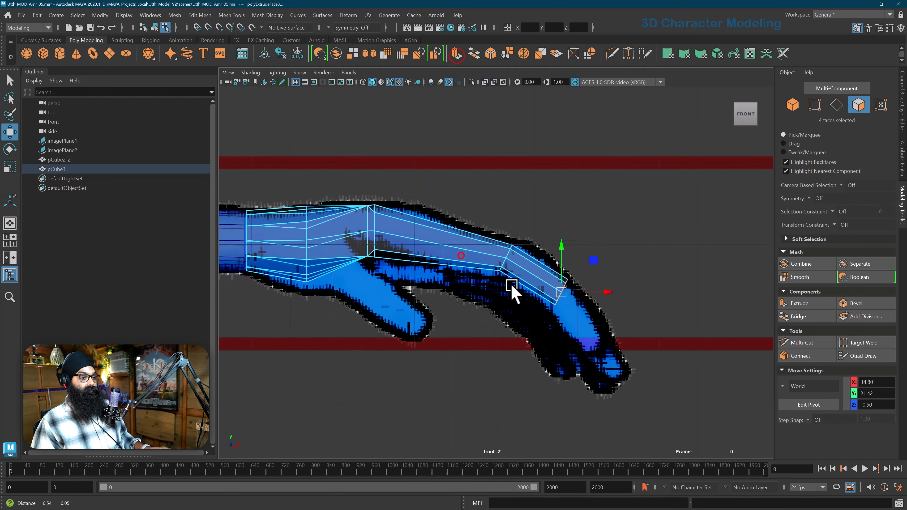
left_click_drag(510, 290, 573, 314)
key("ctrl+e")
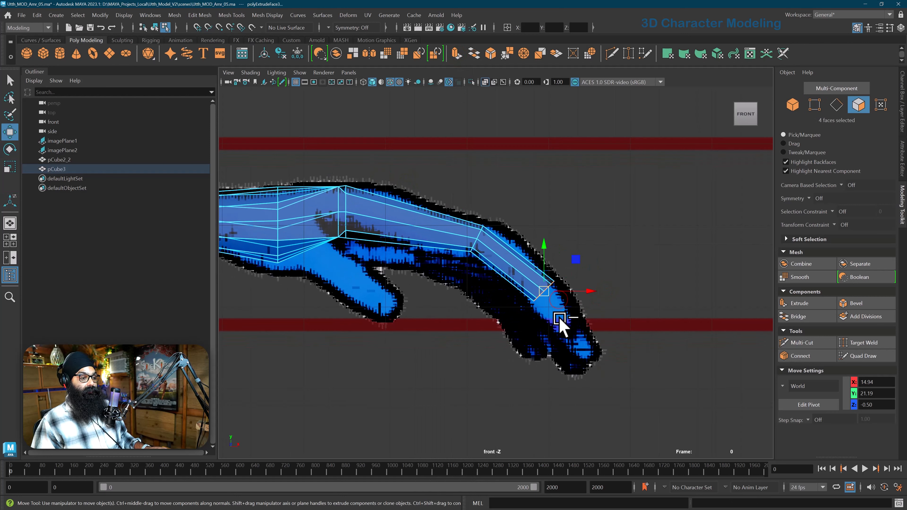
left_click_drag(563, 320, 588, 351)
- Scale the vertices at the finger's first joint and the faces at its tip along Z
key("F9")
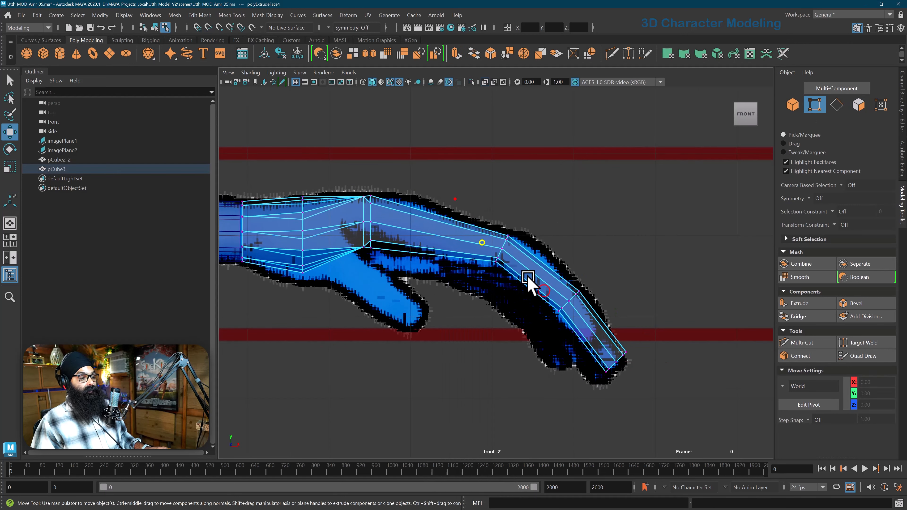
left_click_drag(374, 225, 399, 225)
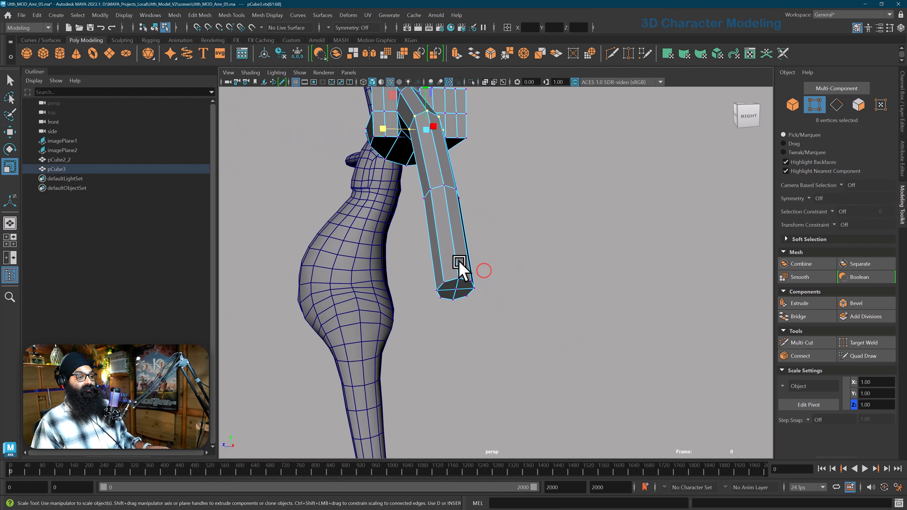
left_click_drag(459, 262, 448, 259, "alt")
right_click_drag(450, 205, 447, 225)
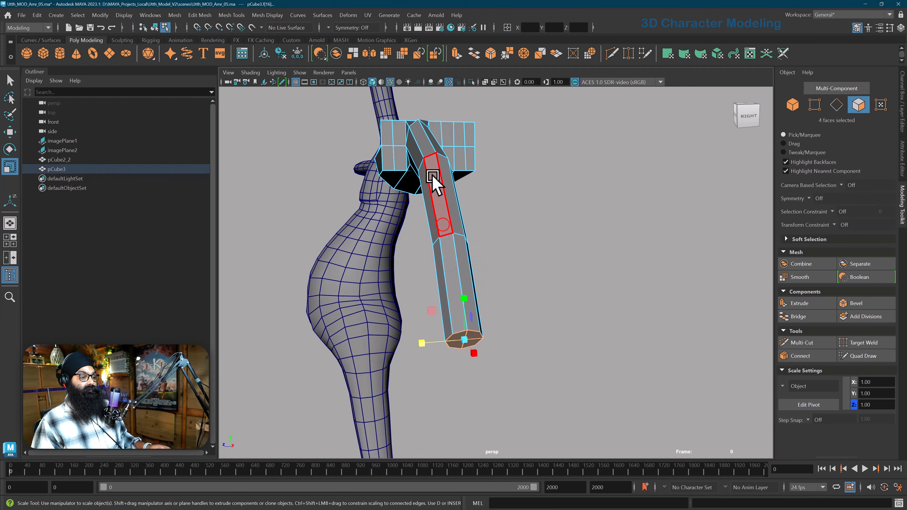
- Set the Scale tool's Axis Orientation to Component and flatten the two top faces of the finger's first segment
left_click(428, 154)
left_click_drag(429, 158, 444, 171, "alt")
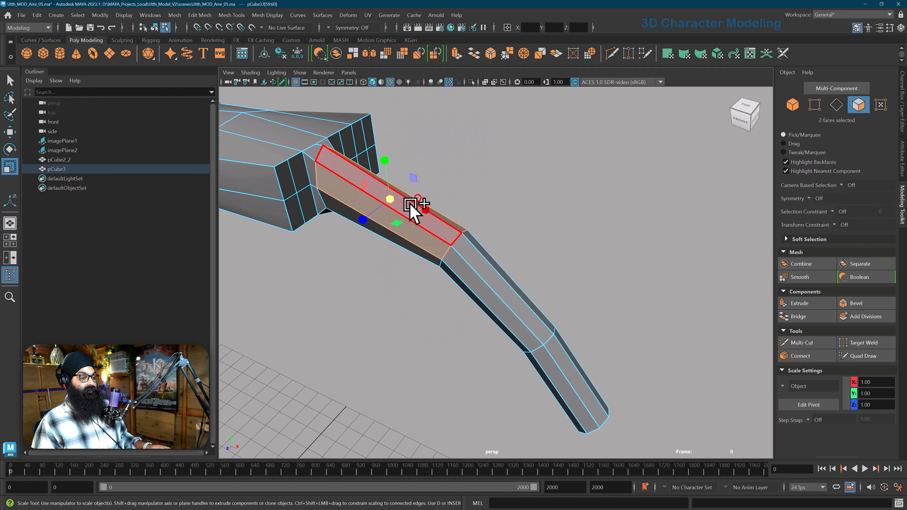
left_click(421, 214, "shift")
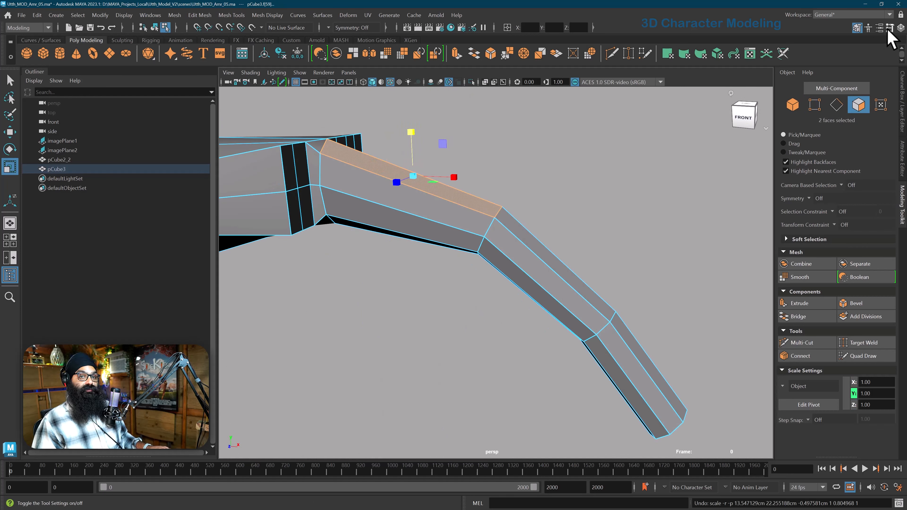
left_click(889, 28)
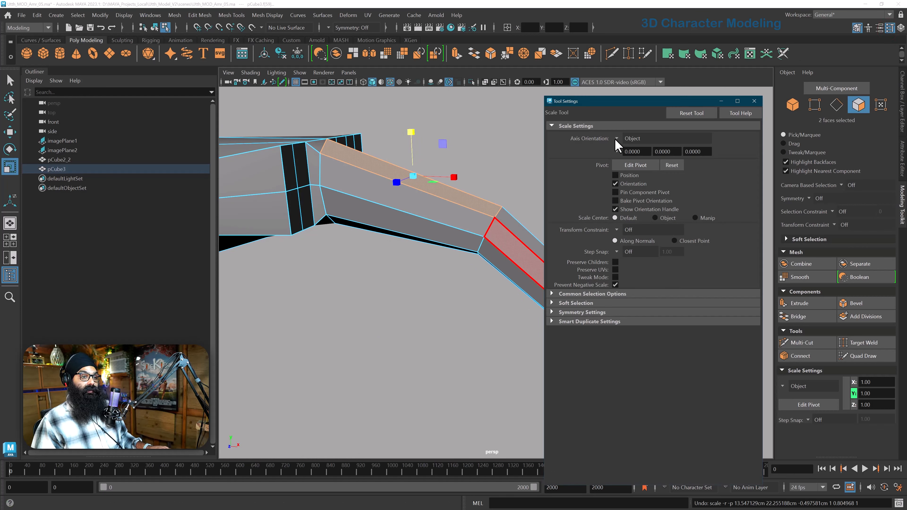
left_click(616, 139)
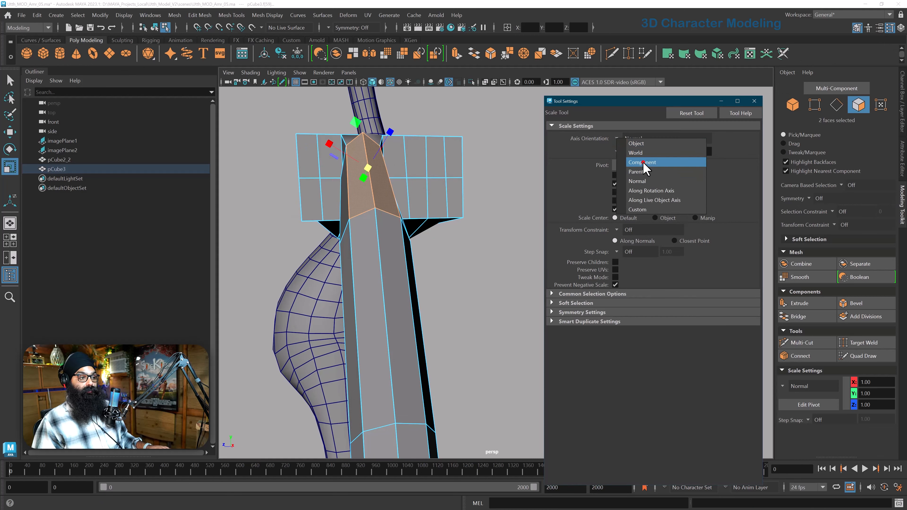
left_click(643, 163)
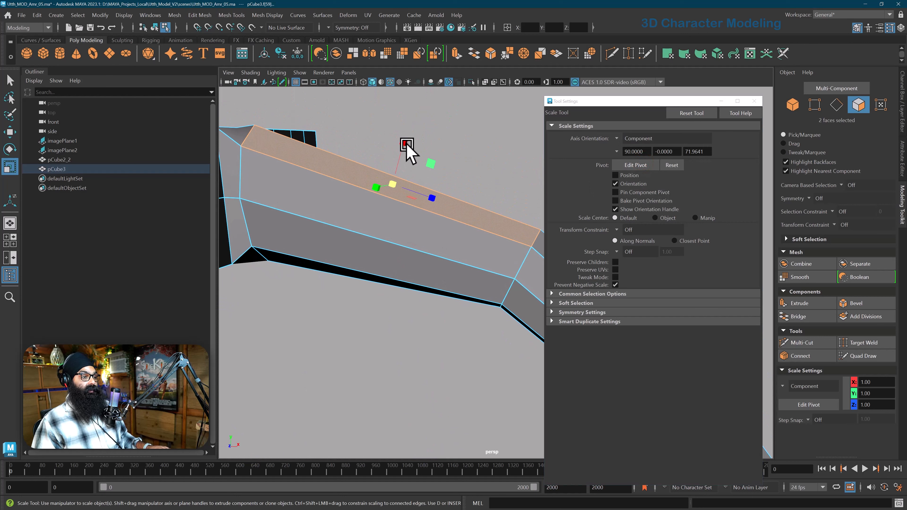
left_click_drag(406, 142, 402, 171)
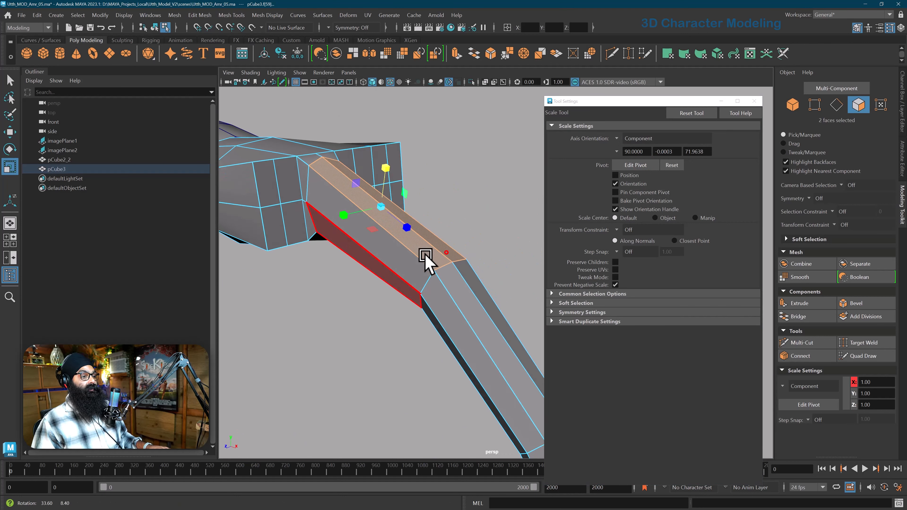
left_click_drag(514, 239, 506, 251)
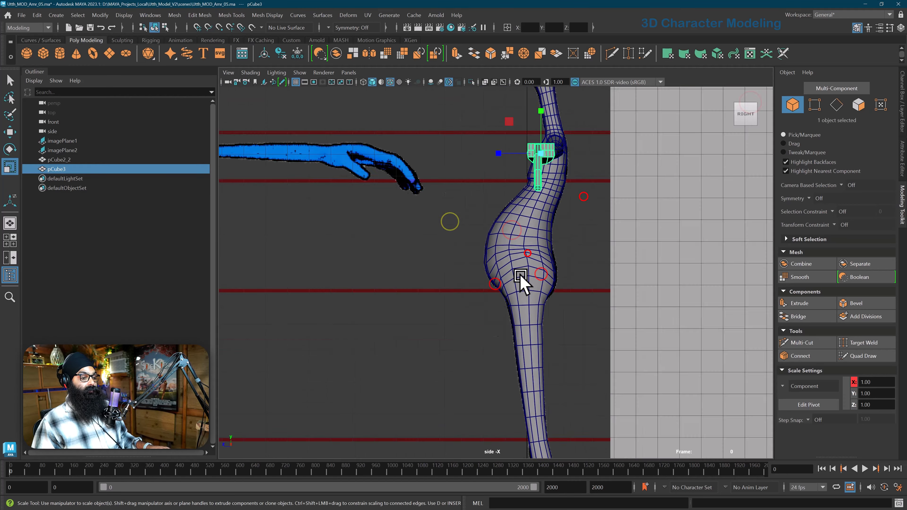
- In the front view, move the end vertices of the fingertip to reshape the tip against the reference
key("space")
left_click_drag(520, 277, 526, 305)
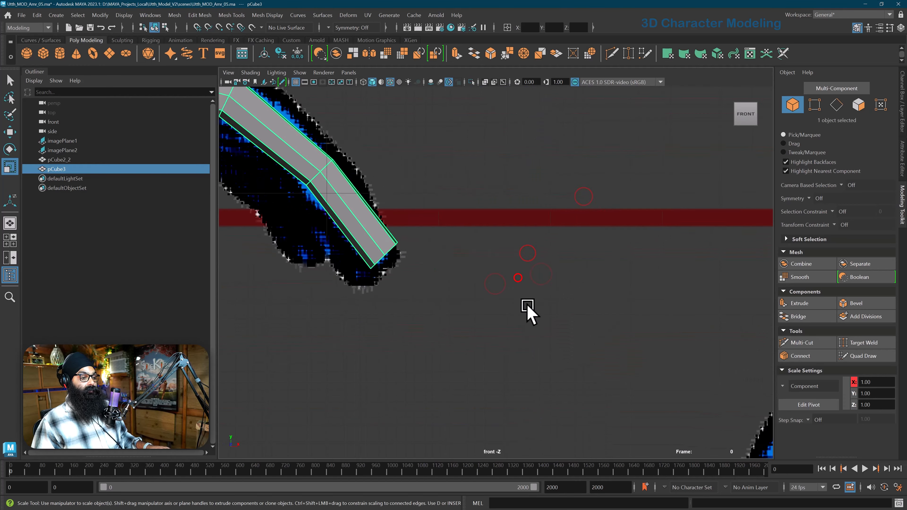
middle_click_drag(349, 224, 505, 241, "alt")
right_click_drag(501, 240, 463, 240)
key("w")
mouse_move(460, 266)
left_mouse_down()
mouse_move(494, 254)
mouse_move(468, 256)
left_mouse_up()
left_click_drag(483, 272, 505, 248)
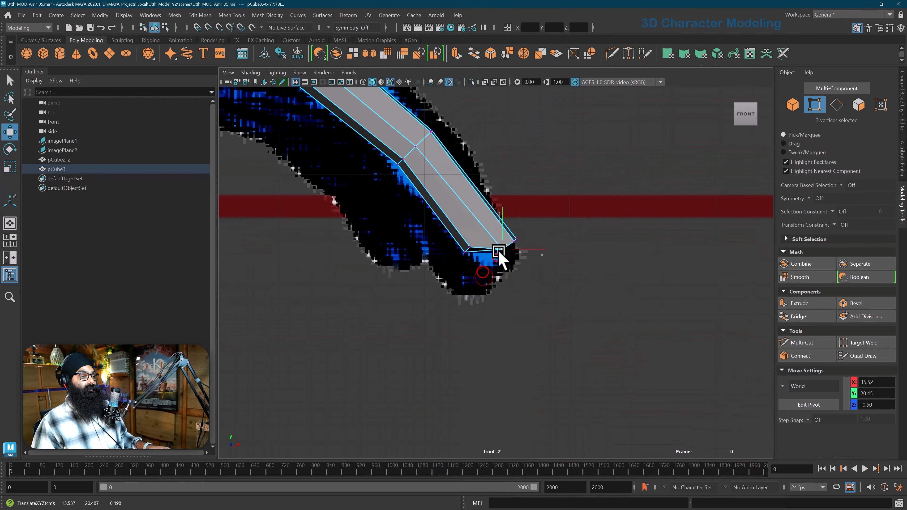
- Insert an edge loop across the finger's last segment, close to the fingertip, with Multi-Cut
key("F8")
left_click(809, 343)
left_click(712, 294)
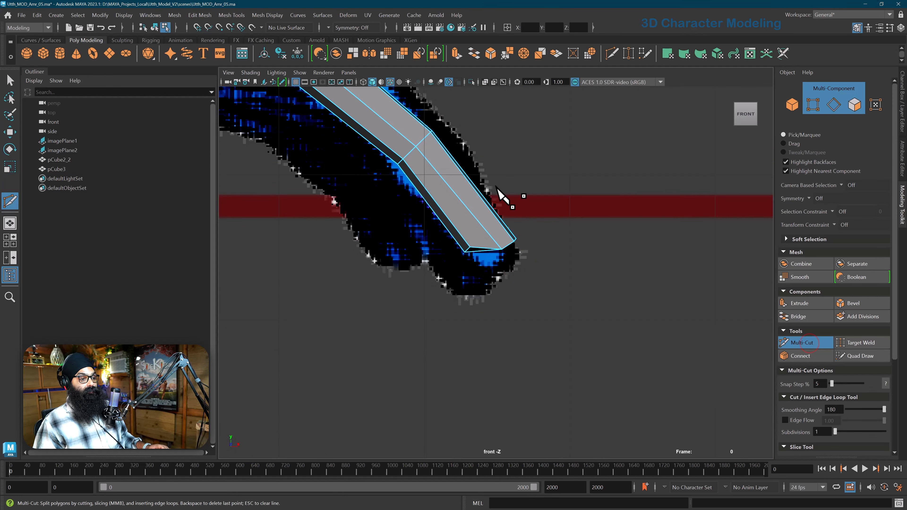
left_click_drag(402, 245, 402, 246)
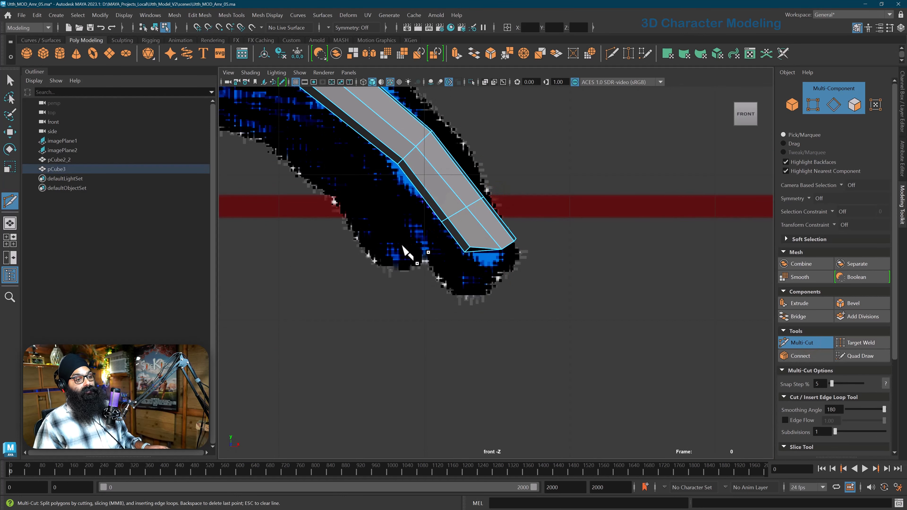
- Extrude the two top faces at the fingertip with an Offset of 0.01 to outline the nail
key("space")
key("space")
left_click_drag(522, 223, 521, 214, "alt")
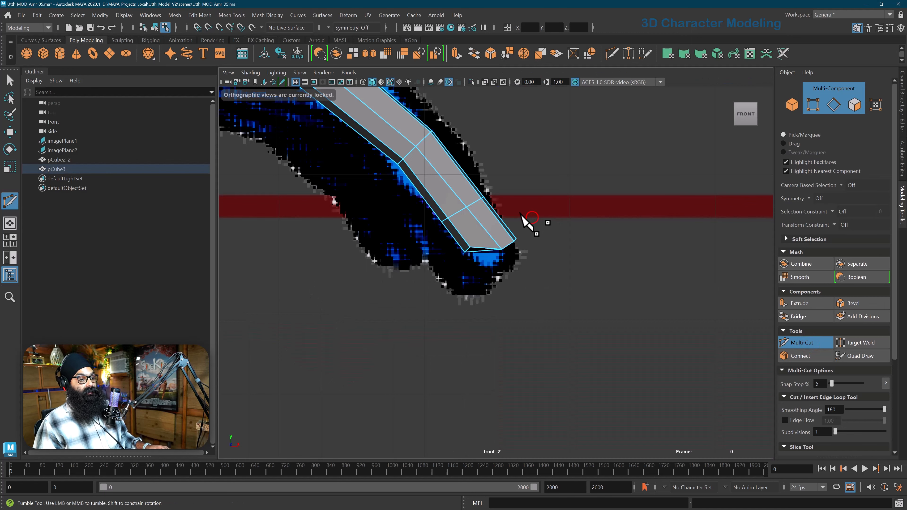
key("w")
left_click_drag(519, 270, 496, 256, "alt")
key("space")
scroll(489, 255, "down", 4)
right_click_drag(463, 234, 440, 214)
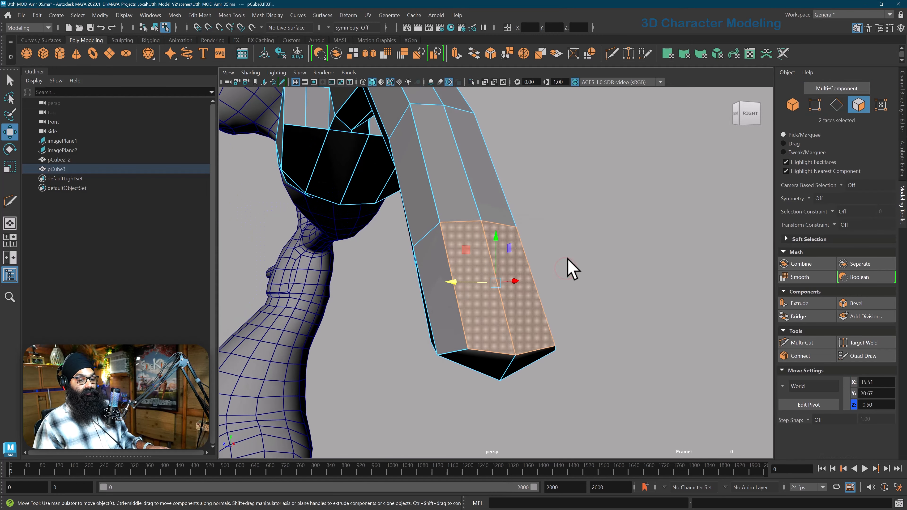
left_click(816, 304)
left_click_drag(585, 288, 576, 286, "alt")
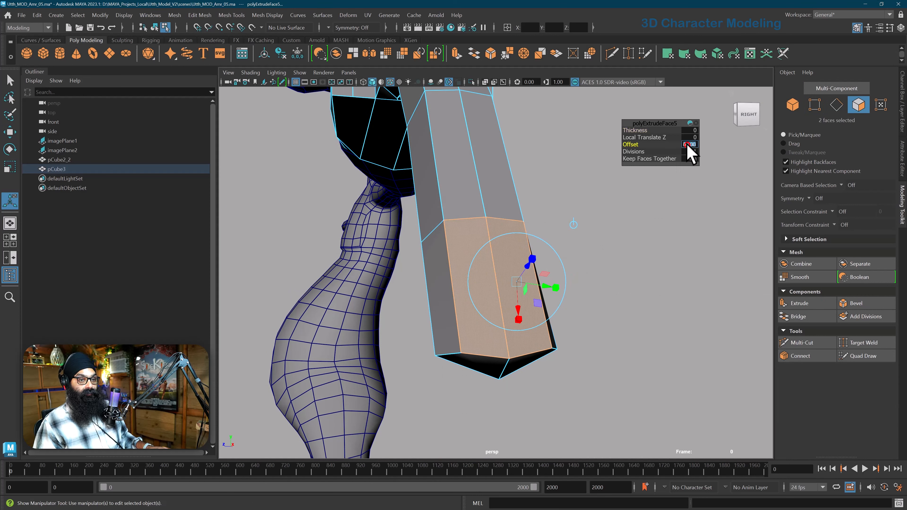
key("Return")
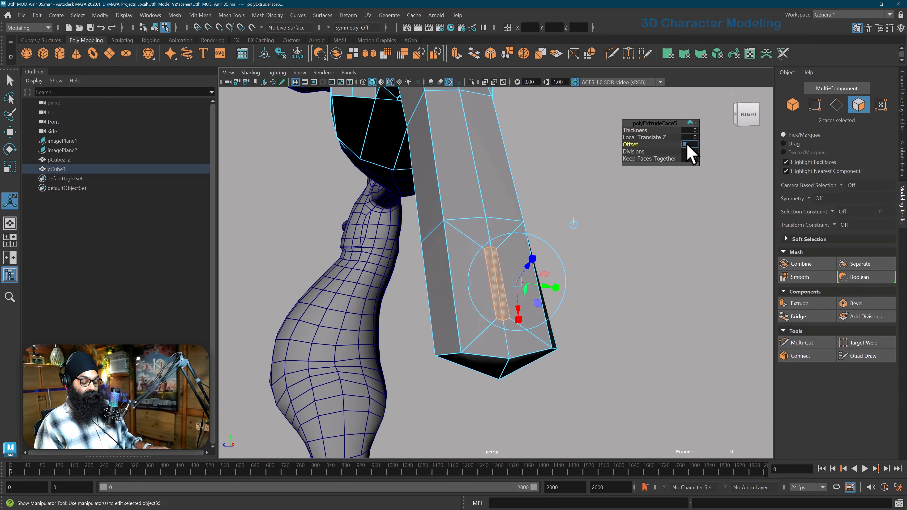
type(".01")
key("Return")
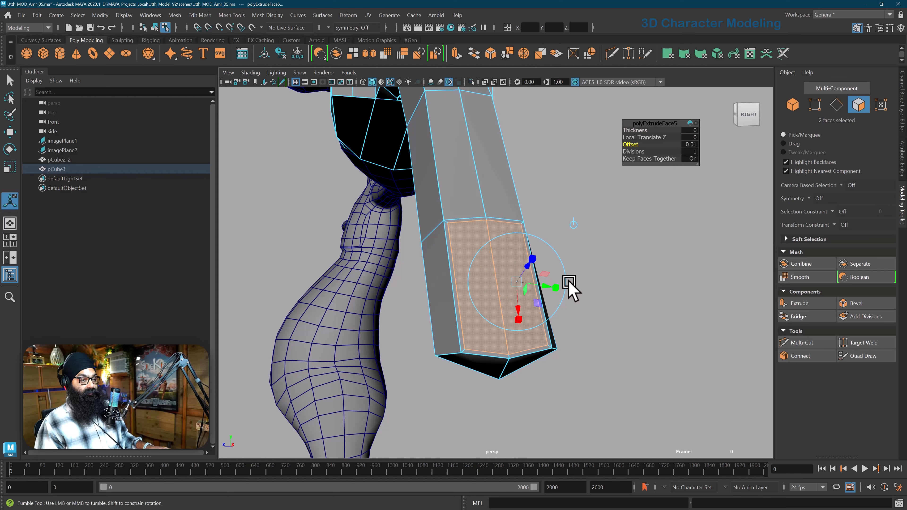
- Extrude the two nail faces again with an Offset smaller than 0.01 to add a thin inner border
left_click_drag(571, 290, 556, 304, "alt")
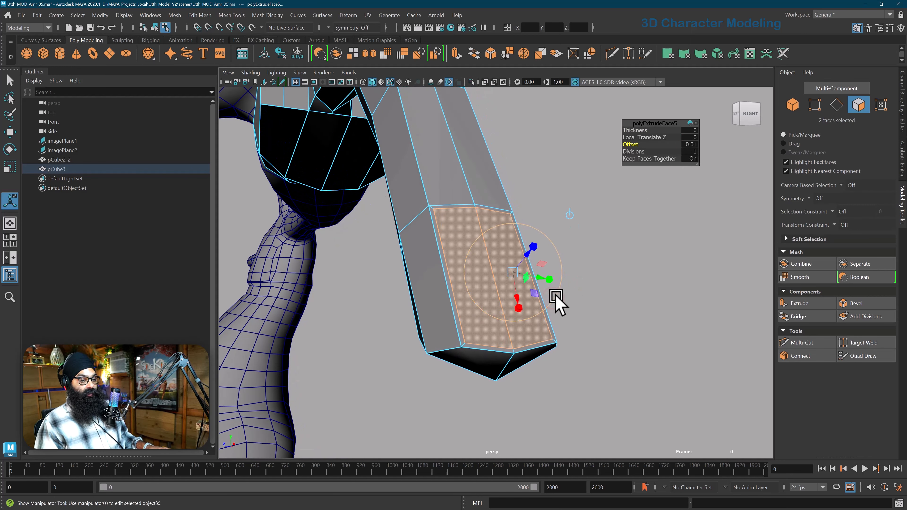
left_click(808, 303)
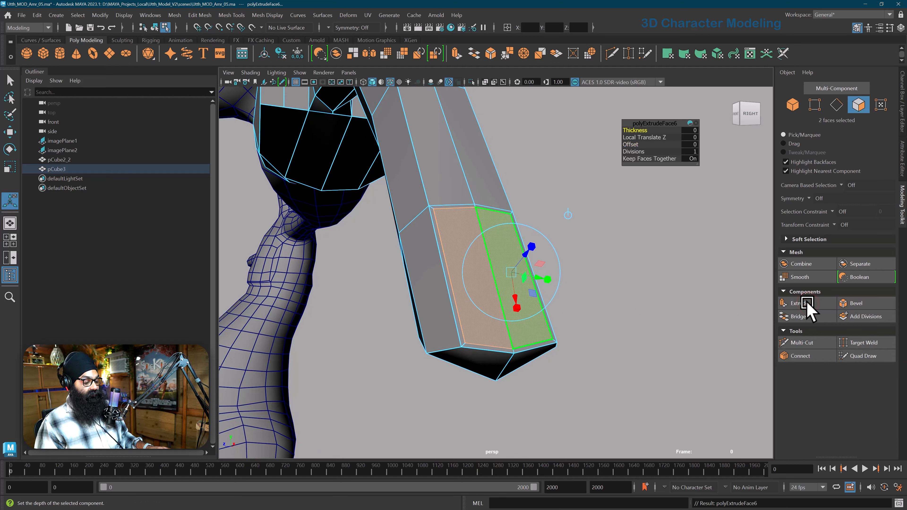
left_click(689, 144)
type(".")
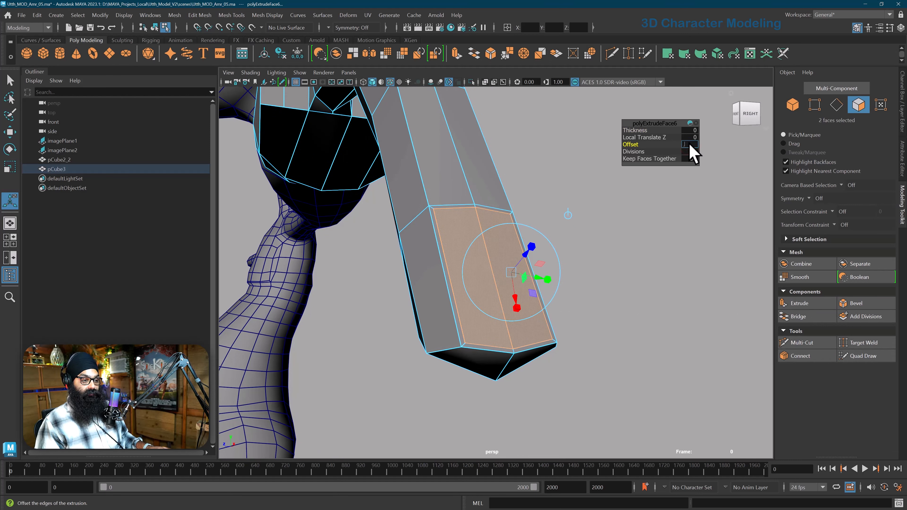
type("01")
key("Return")
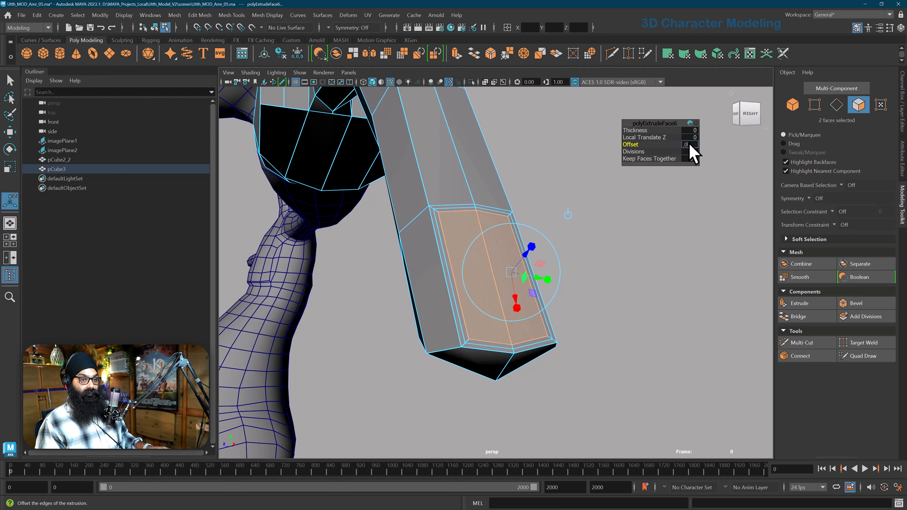
type("0.05")
key("Return")
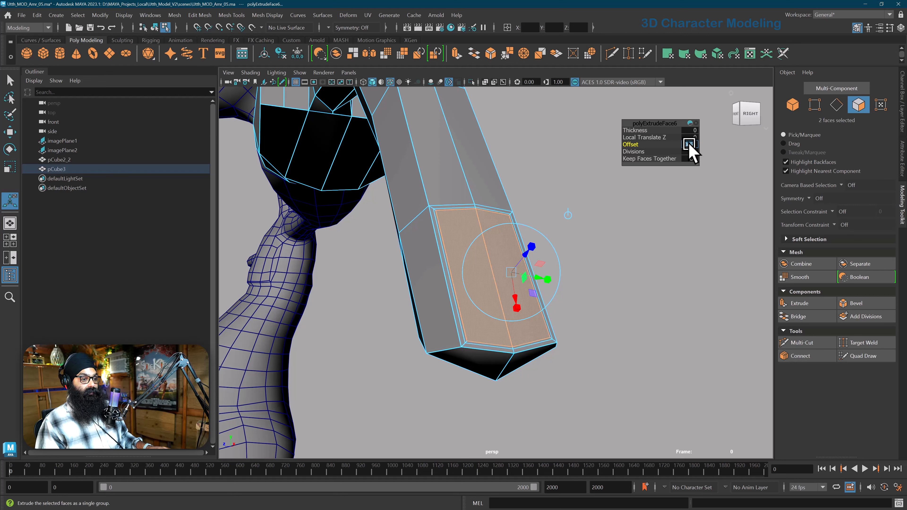
- Extrude the two narrow rim faces at the fingertip end of the nail
key("e")
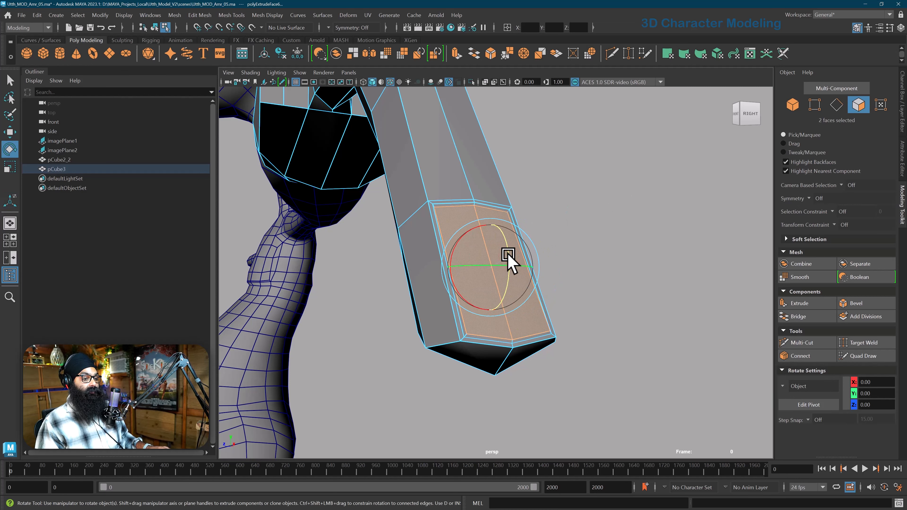
left_click_drag(520, 314, 539, 330, "alt")
key("f")
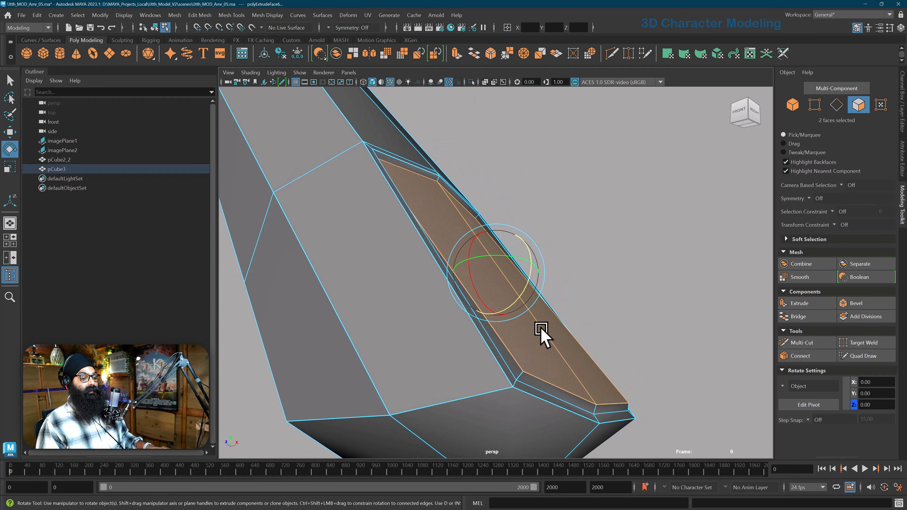
middle_click_drag(540, 331, 539, 334, "alt")
left_click_drag(538, 336, 528, 355, "alt")
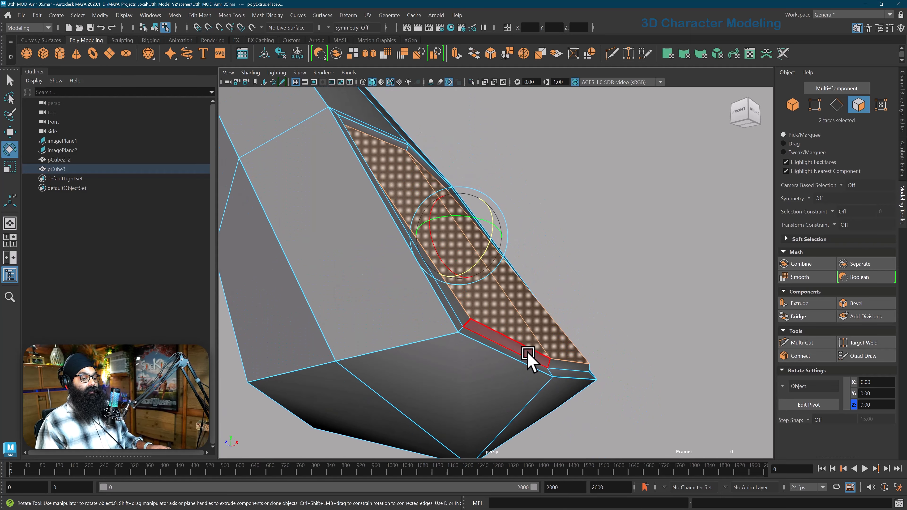
left_click(528, 354)
left_click(574, 364, "shift")
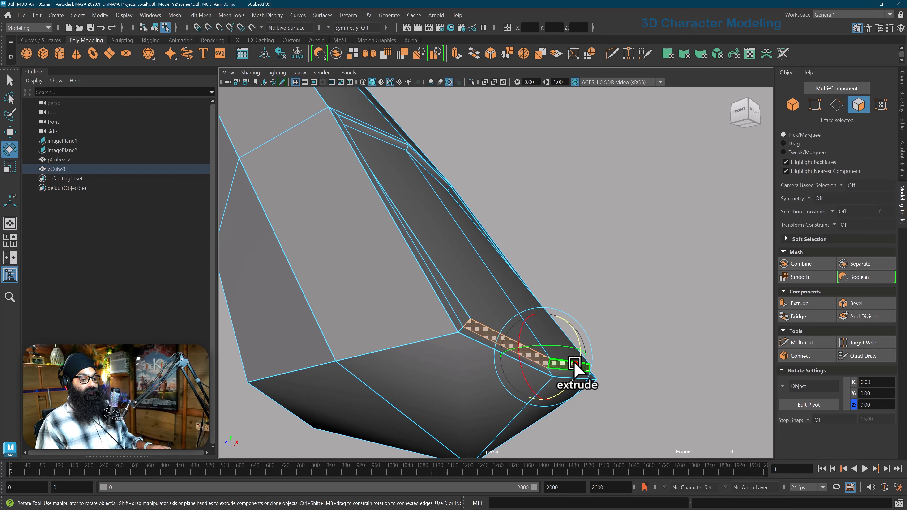
left_click(816, 307)
- In the front view, move the extruded nail faces outward along the finger so the nail extends past the fingertip
key("w")
left_click_drag(560, 385, 578, 393, "alt")
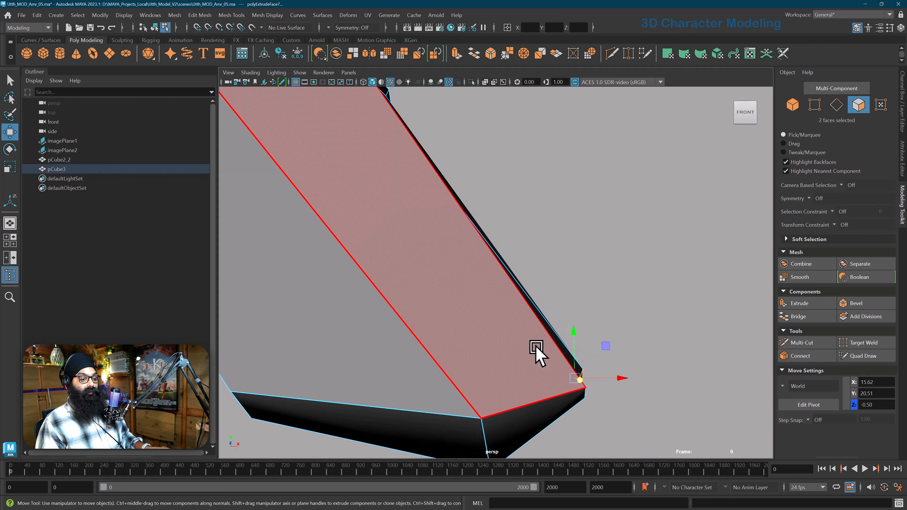
key("space")
left_click_drag(535, 350, 548, 374)
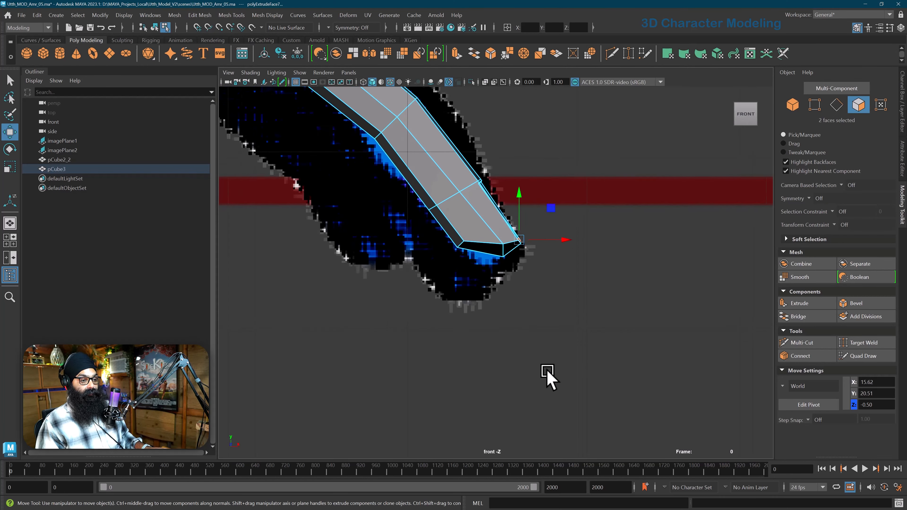
scroll(547, 372, "up", 3)
middle_click_drag(618, 199, 519, 293, "alt")
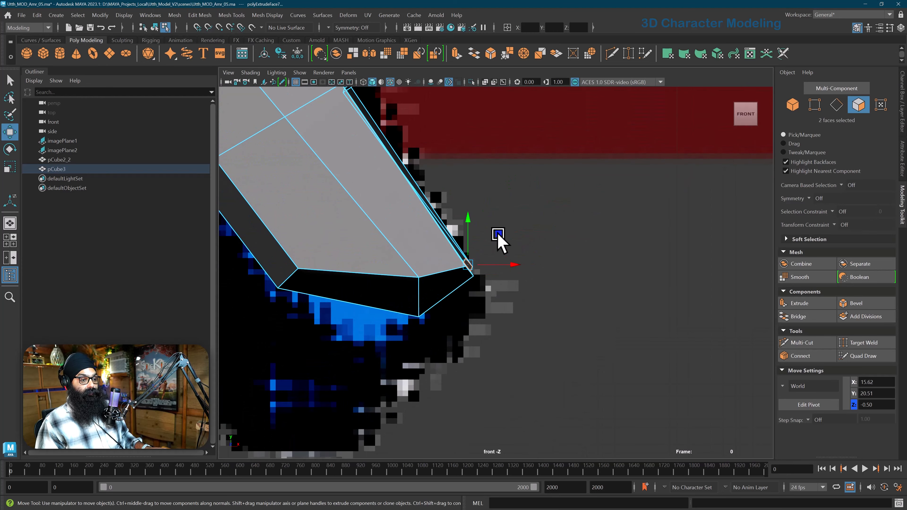
left_click_drag(499, 236, 527, 273)
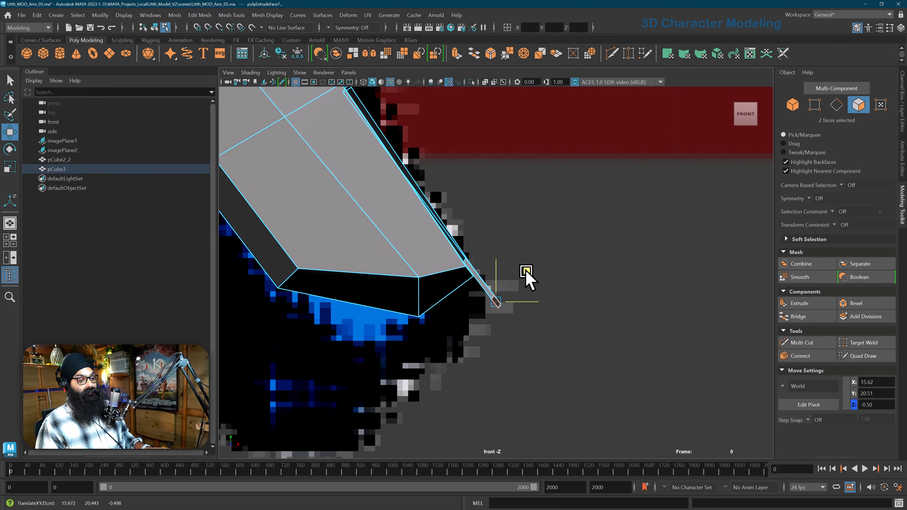
- In the perspective view, select the outer corner vertices of the nail tip and pull them back toward the finger
key("space")
left_click_drag(494, 366, 510, 339)
left_click_drag(508, 322, 475, 343, "alt")
right_click_drag(456, 321, 410, 318)
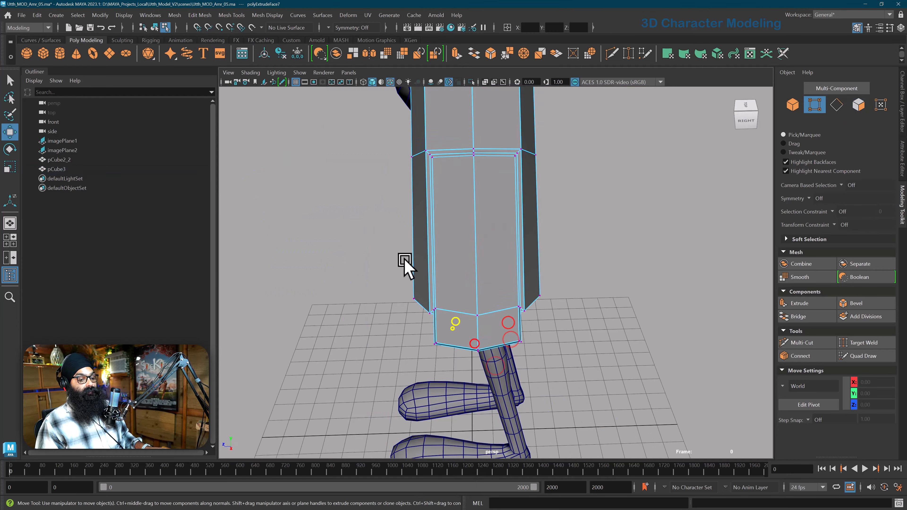
left_click_drag(409, 347, 443, 323)
key("r")
mouse_move(527, 327)
left_mouse_down("shift")
mouse_move(508, 348)
mouse_move(525, 311)
left_mouse_up("shift")
key("w")
- Set the Move tool's Axis Orientation to Object and adjust the vertices at the nail's tip
left_click(886, 28)
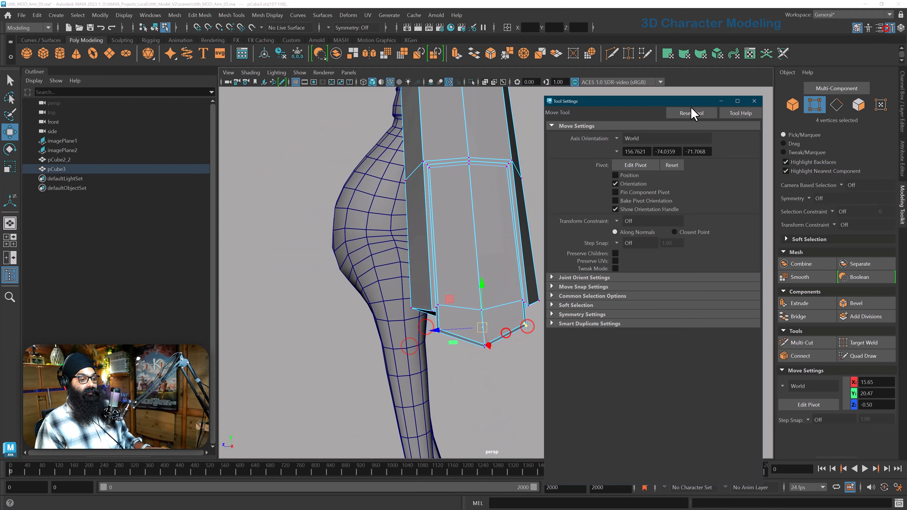
left_click(615, 139)
left_click(638, 147)
left_click_drag(482, 243, 487, 249, "alt")
key("r")
left_click_drag(473, 281, 464, 313, "alt")
key("w")
left_click_drag(472, 355, 456, 327)
left_click(751, 100)
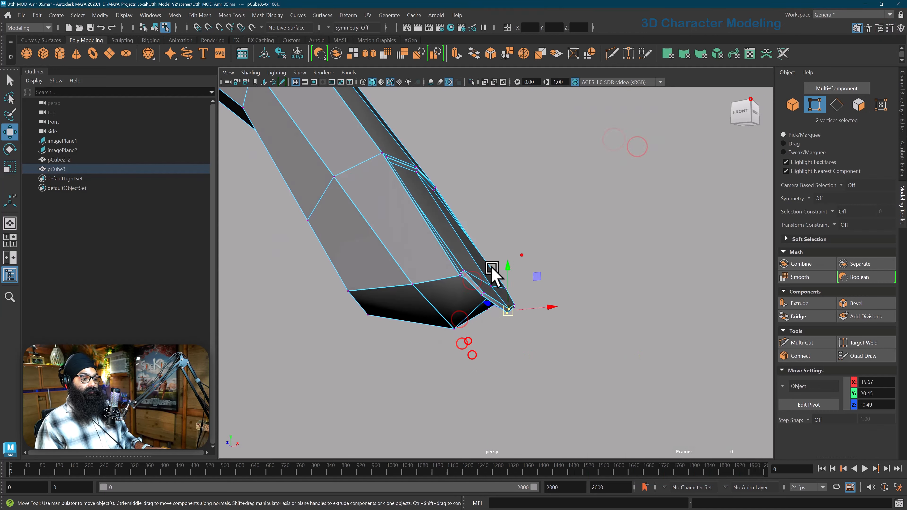
- Reposition the nail's middle vertices near the fingertip to curve the nail, and undo the last vertex change
key("space")
left_click_drag(492, 268, 514, 311)
key("space")
left_click_drag(471, 312, 426, 280, "alt")
left_click_drag(290, 279, 476, 318, "alt")
right_click_drag(495, 315, 542, 273, "alt")
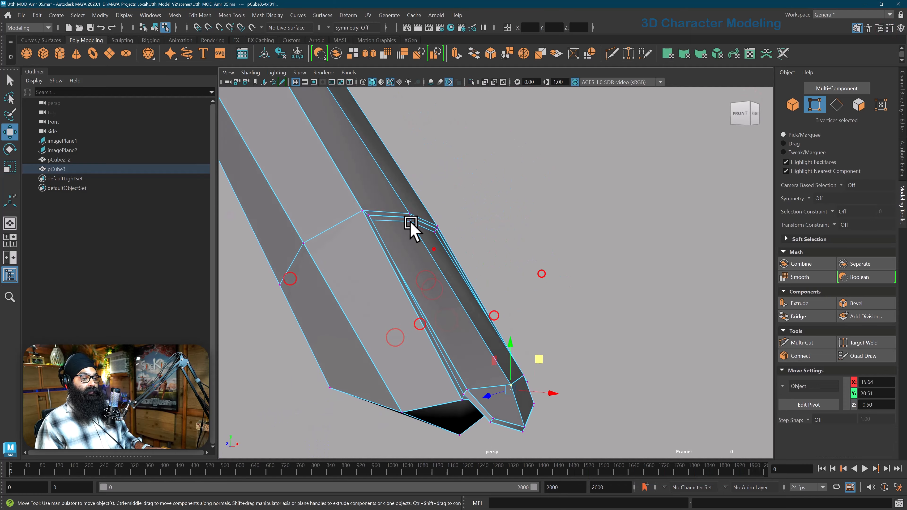
key("5")
mouse_move(402, 237)
left_mouse_down("alt")
mouse_move(458, 174)
mouse_move(449, 177)
left_mouse_up("alt")
key("ctrl+z")
- Return the hand mesh to Object Mode and examine the finger and its nail from several angles
left_click_drag(438, 247, 474, 259, "alt")
mouse_move(460, 216)
left_mouse_down("alt")
mouse_move(440, 257)
mouse_move(431, 235)
left_mouse_up("alt")
key("space")
key("space")
right_click_drag(465, 251, 458, 357, "alt")
left_click(399, 329)
scroll(404, 330, "down", 4)
left_click_drag(458, 356, 449, 360, "alt")
right_click(446, 361)
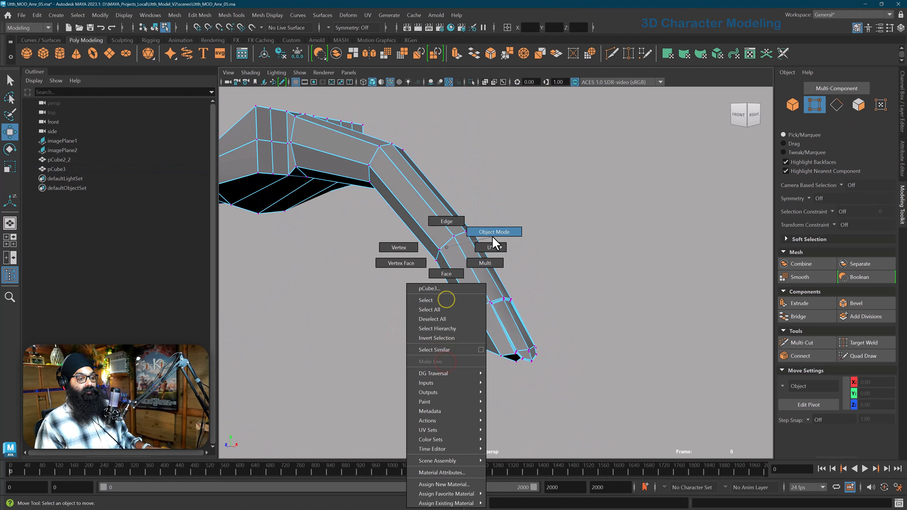
right_click_drag(492, 237, 494, 233)
left_click(516, 236)
mouse_move(506, 255)
left_mouse_down("alt")
mouse_move(492, 286)
mouse_move(499, 268)
left_mouse_up("alt")
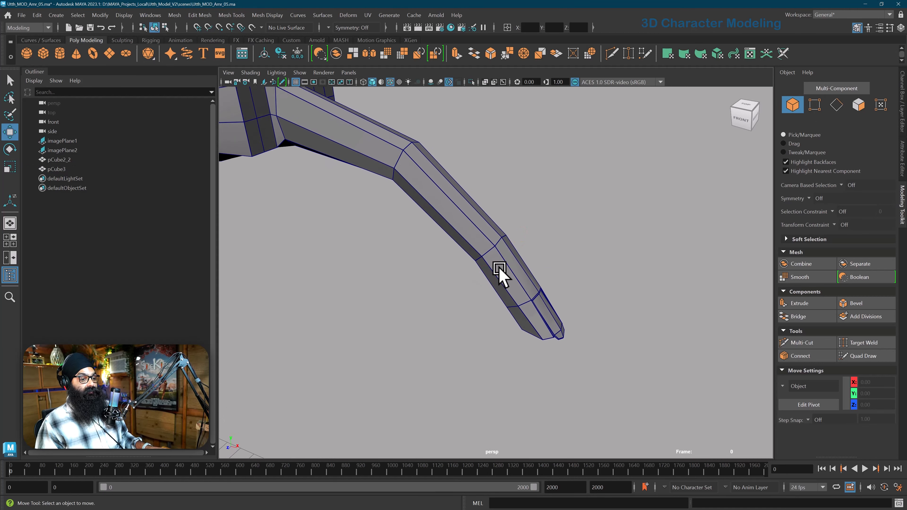
- Select the hand mesh and activate Multi-Cut with the finger's side in view
left_click(499, 271)
left_click_drag(433, 274, 474, 297, "alt")
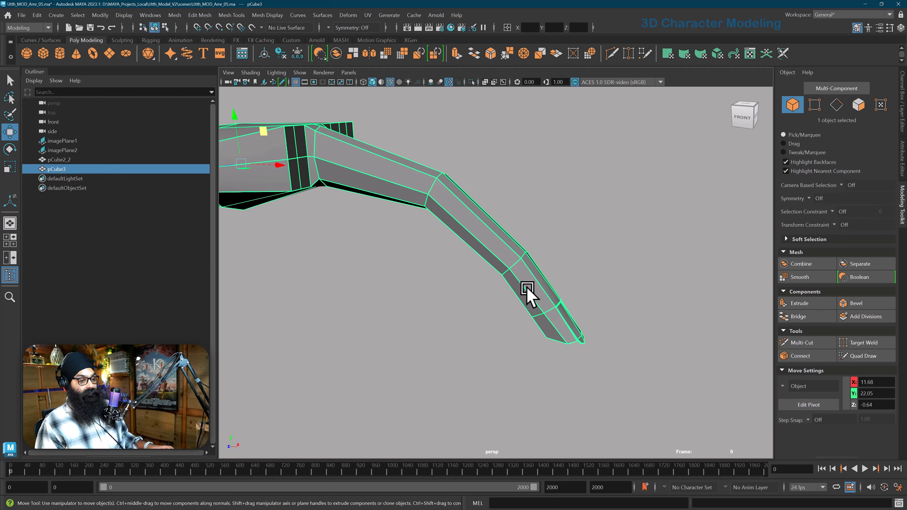
left_click_drag(527, 289, 503, 326, "alt")
left_click(802, 343)
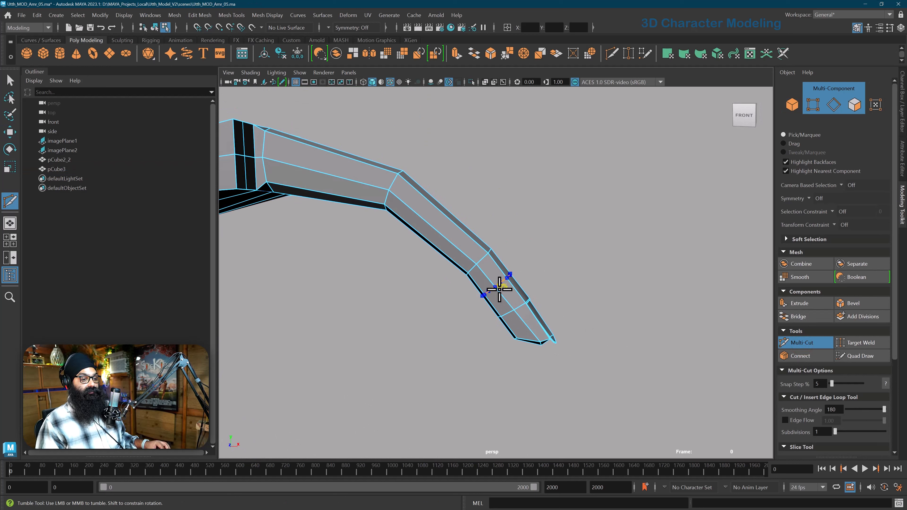
- Try an edge loop across the finger's last segment, first without and then with Edge Flow, undoing each attempt
left_click(499, 289, "ctrl")
key("ctrl+z")
left_click(794, 419)
left_click(499, 288, "ctrl")
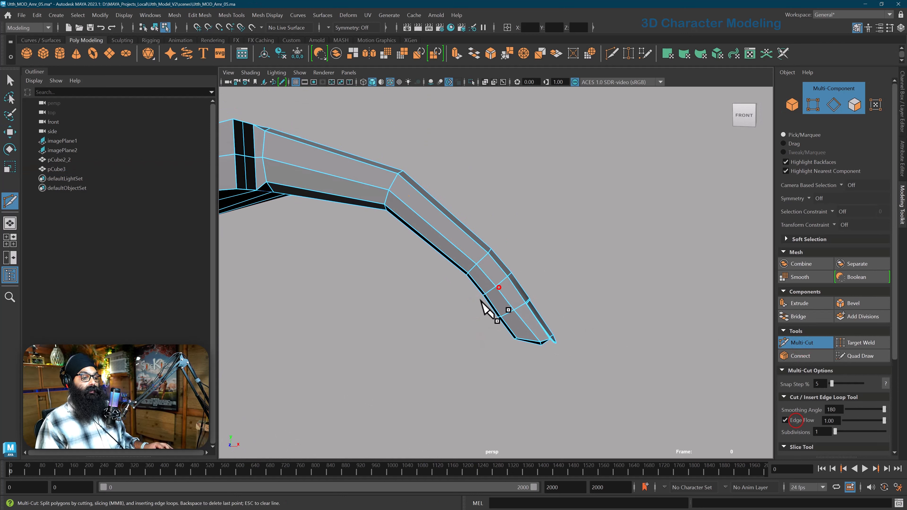
key("ctrl+z")
left_click(793, 419)
- Insert an edge loop midway across each of the finger's three segments with Multi-Cut, keeping Edge Flow off
left_click(496, 289, "ctrl")
left_click(430, 238, "ctrl")
left_click(317, 182, "ctrl")
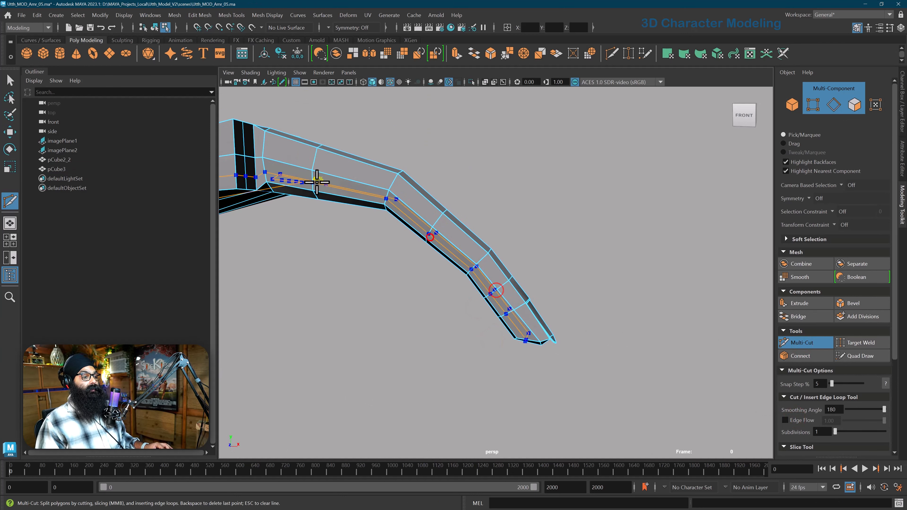
- Select the edge loop in the middle of the finger's first segment, scale it up and shift it slightly downward
middle_click_drag(318, 181, 409, 215, "alt")
left_click_drag(430, 232, 464, 229, "alt")
key("w")
right_click_drag(446, 213, 437, 187)
double_click(404, 192)
left_click_drag(434, 189, 410, 206, "alt")
key("r")
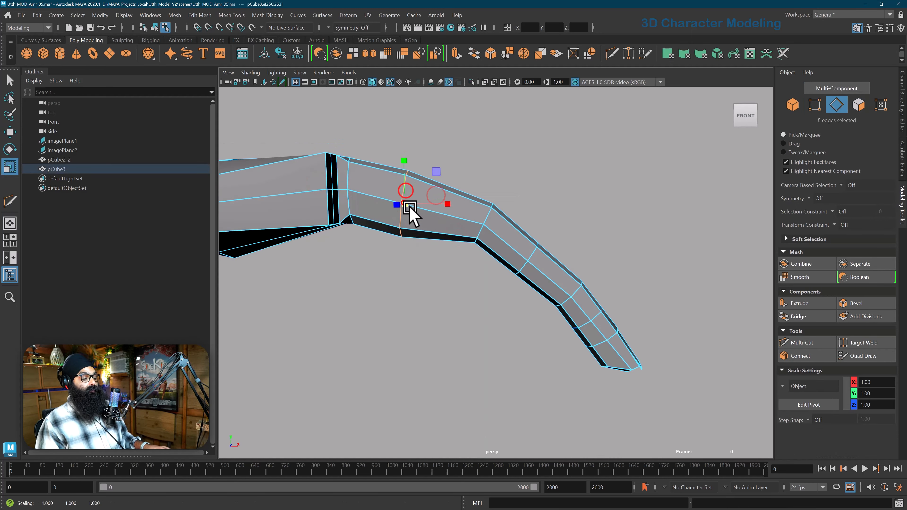
key("w")
left_click_drag(438, 172, 439, 176)
- Scale up the edge loop in the middle of the finger's second segment and shift it toward the underside
double_click(525, 266)
key("r")
mouse_move(526, 269)
left_mouse_down("alt")
mouse_move(543, 273)
mouse_move(525, 262)
left_mouse_up("alt")
key("w")
left_click_drag(559, 230, 555, 233)
- Scale up the middle edge loop of the finger's last segment, return to Object Mode and deselect the mesh
left_click_drag(547, 295, 538, 308, "alt")
double_click(534, 306)
key("r")
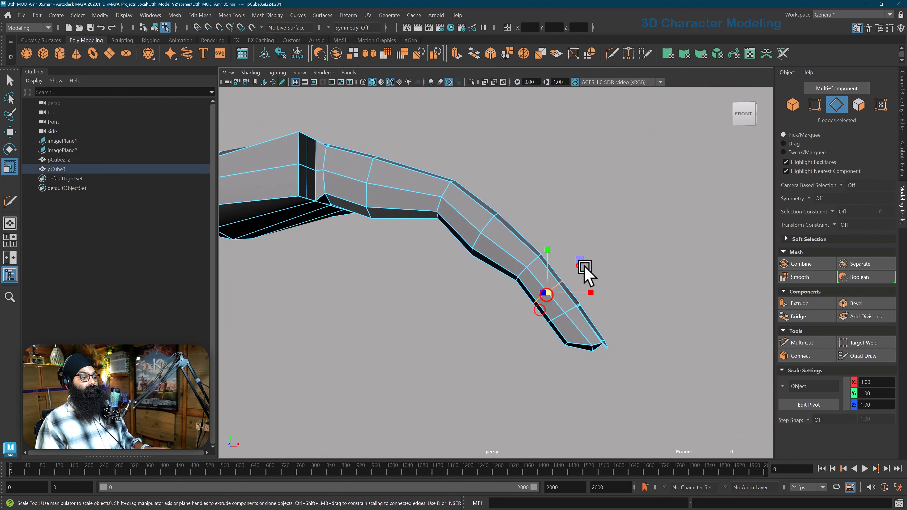
left_click_drag(579, 265, 486, 256)
key("w")
right_click_drag(486, 254, 520, 232)
left_click_drag(496, 247, 482, 301, "alt")
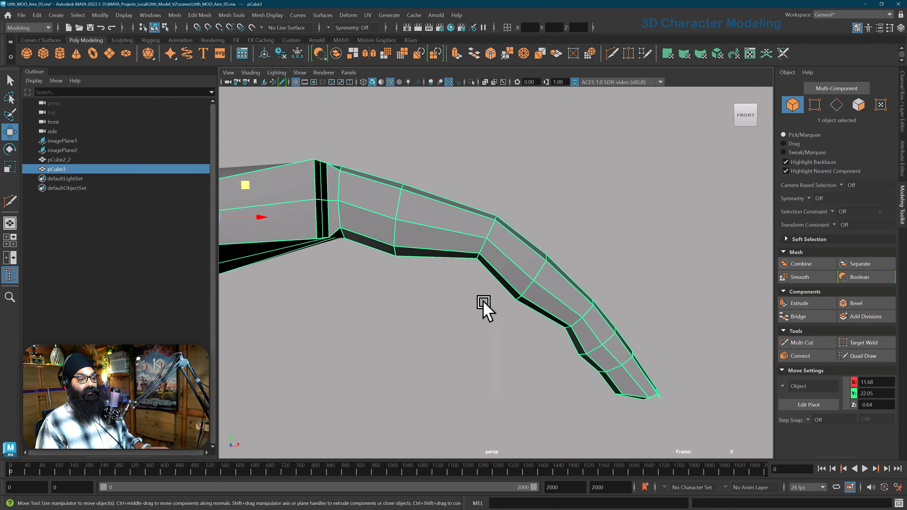
left_click(456, 296)
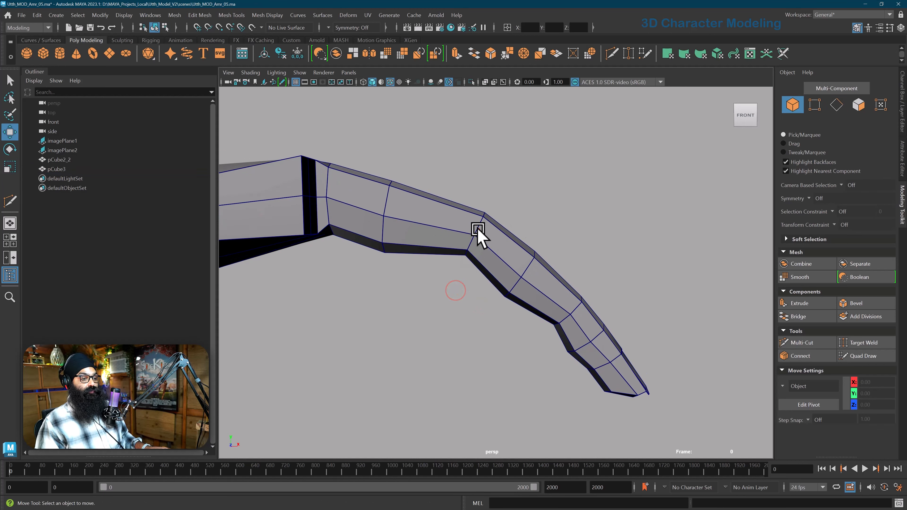
- Insert supporting edge loops on both sides of the finger's two joints with Multi-Cut
left_click(478, 231)
left_click(802, 343)
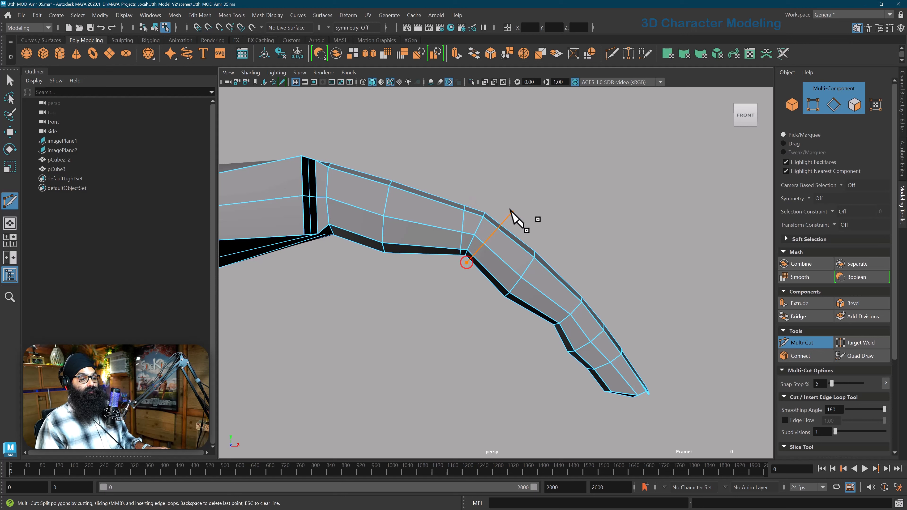
middle_click_drag(510, 210, 510, 219, "alt")
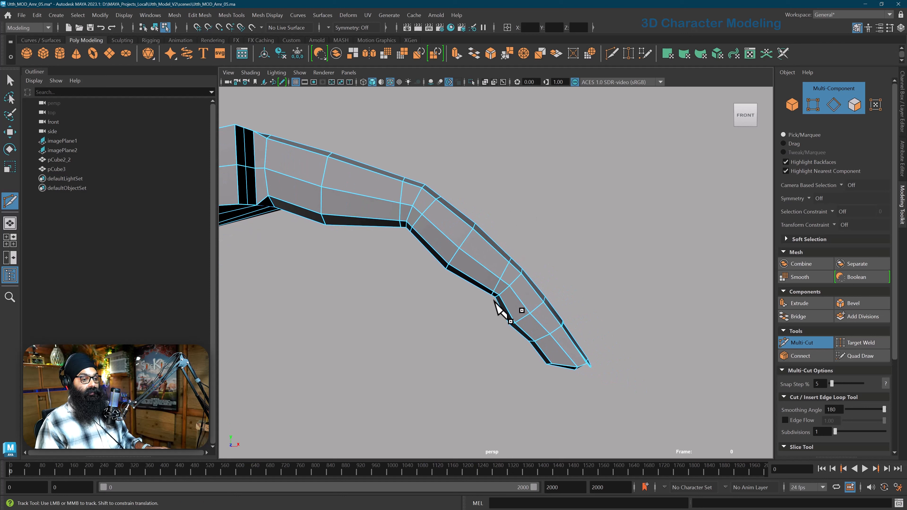
middle_click_drag(540, 276, 540, 275, "alt")
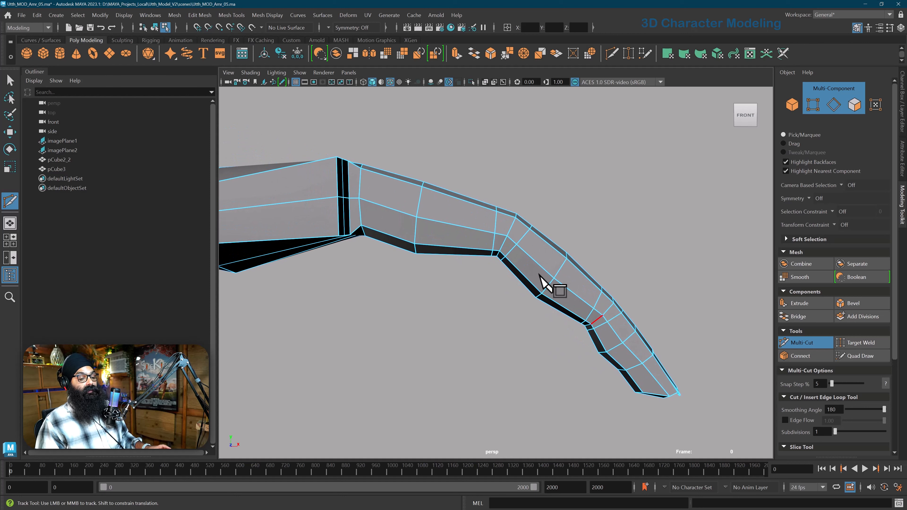
- Select the three vertices on top of the finger's first joint and adjust their position to shape the knuckle
right_click_drag(539, 275, 543, 284, "alt")
left_click_drag(543, 284, 548, 300, "alt")
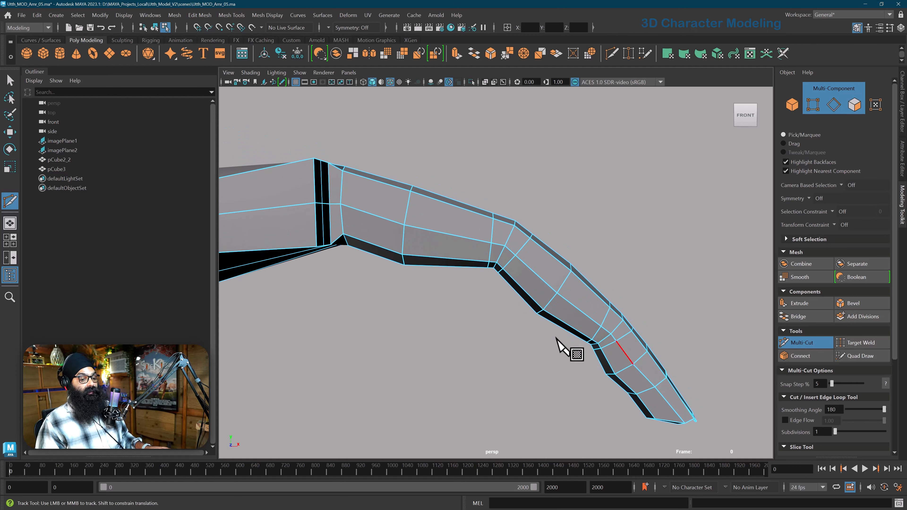
left_click_drag(564, 365, 567, 373, "alt")
left_click_drag(446, 189, 447, 191)
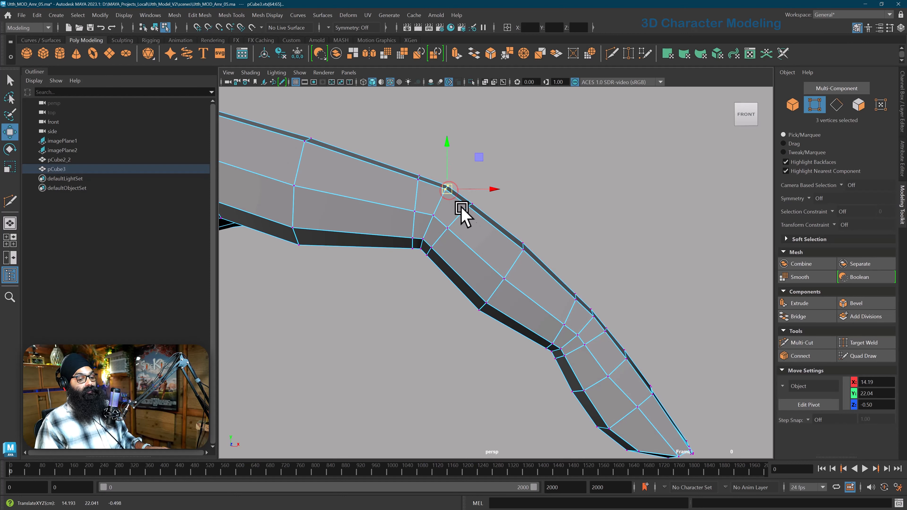
middle_click_drag(560, 312, 533, 297, "alt")
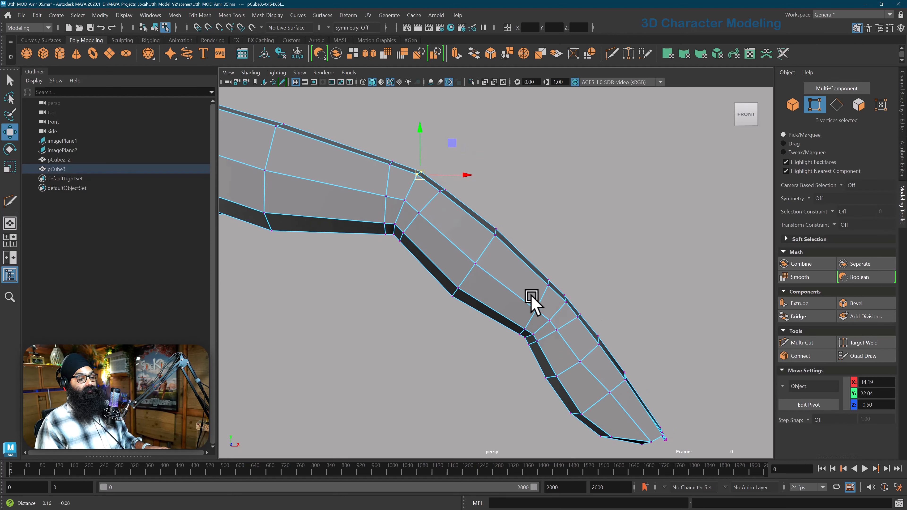
- Extrude the four faces on top of the finger's first joint with an offset of 0.05
key("space")
left_click_drag(533, 297, 465, 229)
right_click_drag(465, 230, 454, 225)
left_click(454, 225)
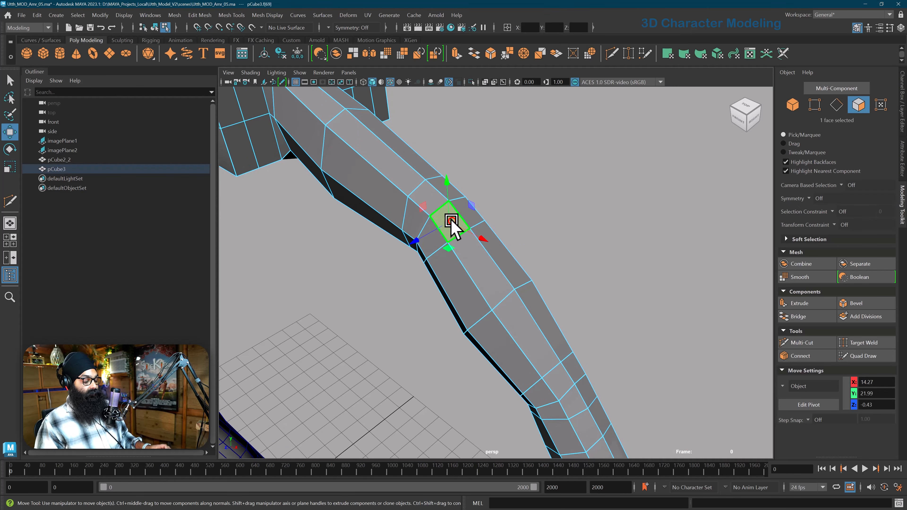
key("q")
left_click(423, 197, "shift")
left_click(448, 193, "shift")
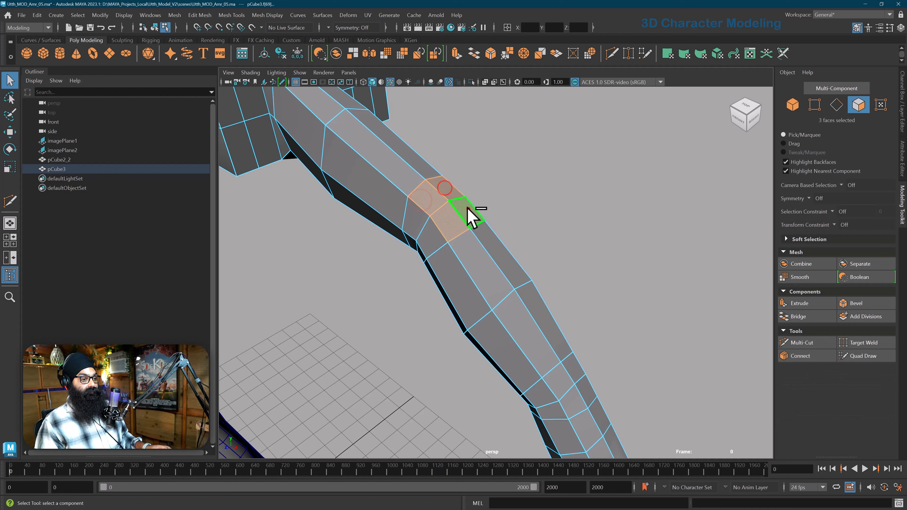
left_click(465, 211, "shift")
left_click_drag(466, 212, 467, 207, "alt")
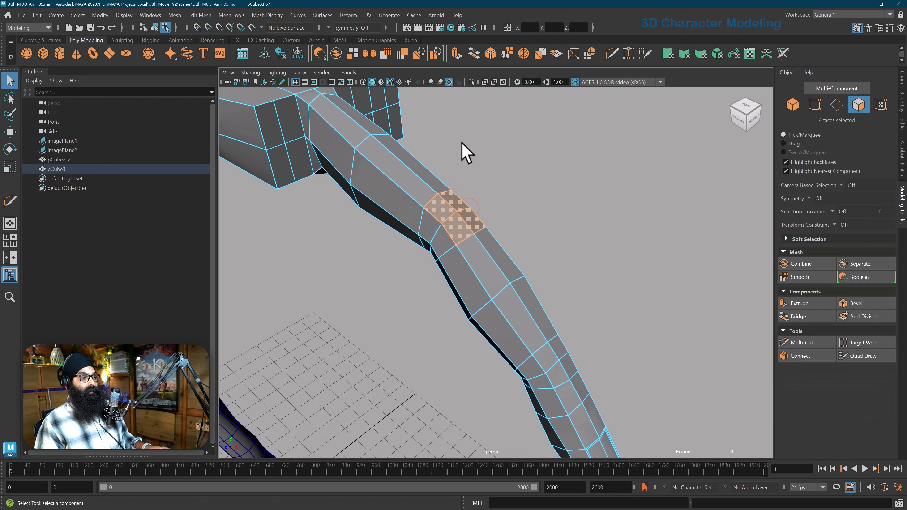
left_click(456, 53)
left_click_drag(539, 202, 565, 209, "alt")
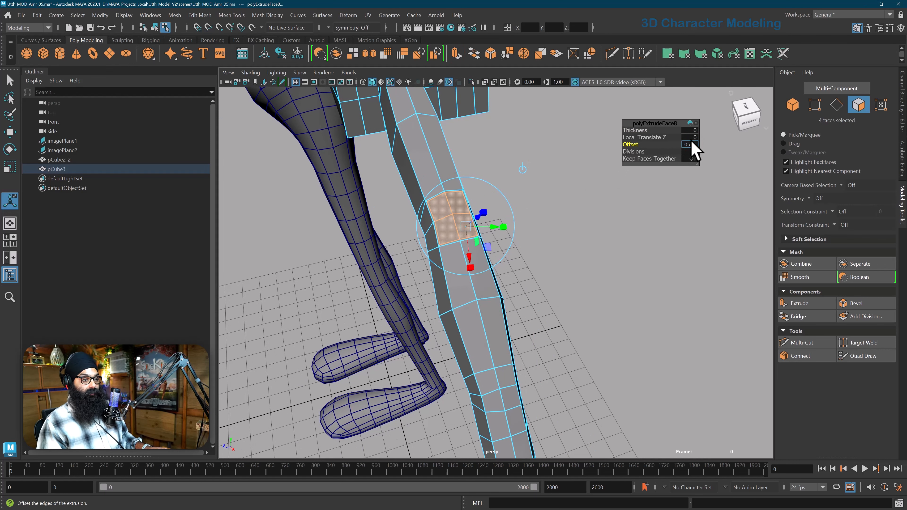
key("Return")
- Move the inset faces on top of the first joint slightly outward to raise the knuckle
left_click_drag(496, 250, 484, 234, "alt")
key("w")
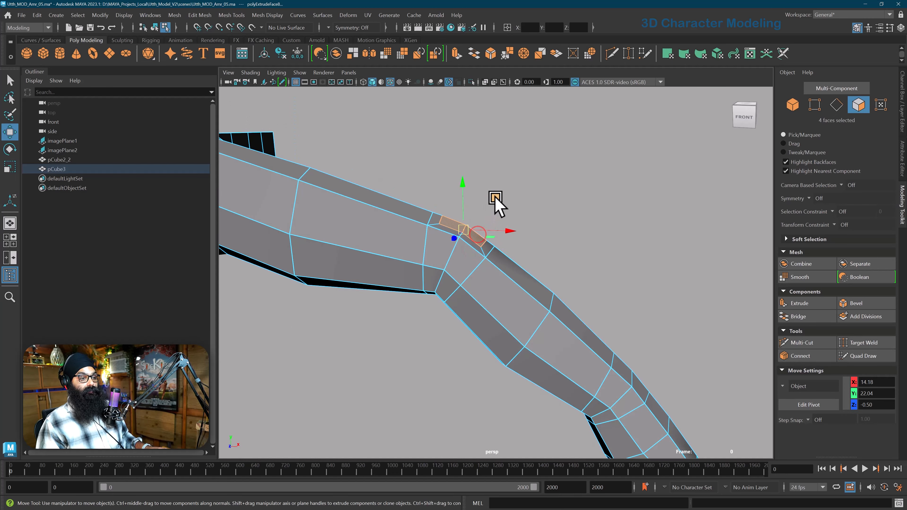
middle_click_drag(495, 200, 497, 196)
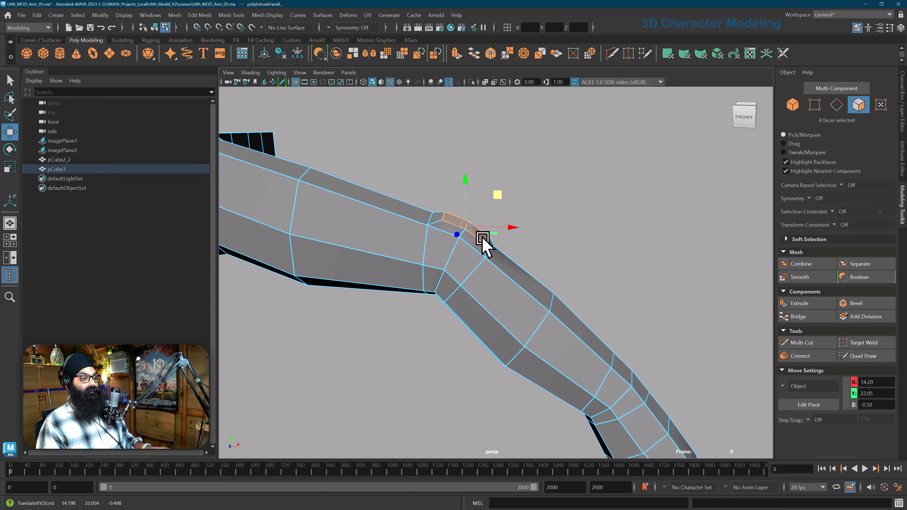
- Extrude the four faces on top of the finger's second joint with an inward offset
left_click_drag(482, 239, 450, 273, "alt")
right_click_drag(449, 274, 469, 270, "alt")
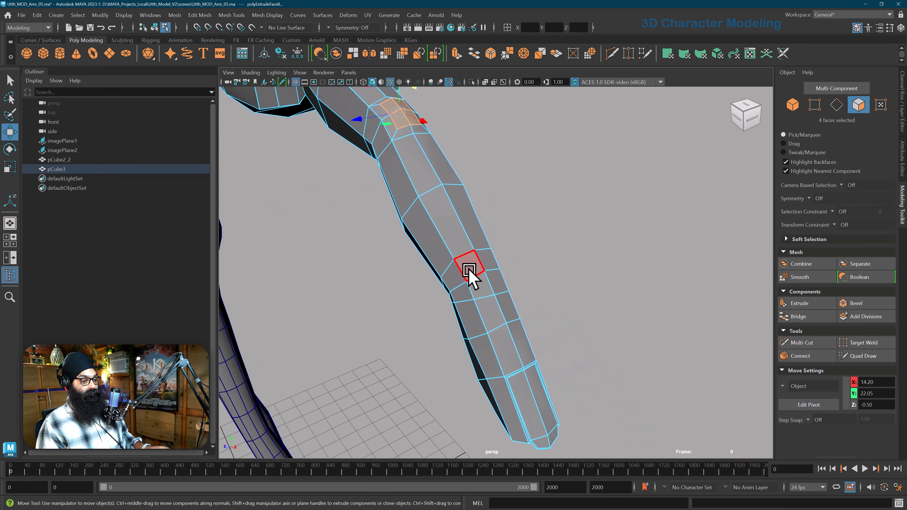
key("q")
left_click(476, 286, "shift")
left_click(487, 262, "shift")
left_click(500, 282, "shift")
left_click(817, 304)
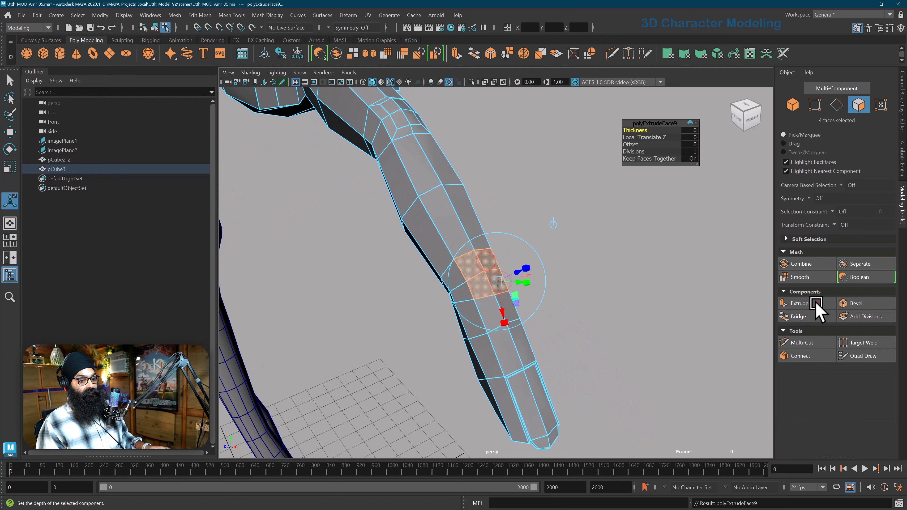
left_click(689, 144)
left_click_drag(632, 191, 644, 186, "alt")
- Adjust the inset faces on top of the second joint and move them outward to form the knuckle
key("r")
left_click_drag(512, 303, 516, 268, "alt")
key("w")
left_click_drag(527, 242, 414, 275)
- Scale the edge loop around the finger's second joint to adjust the joint's width
key("space")
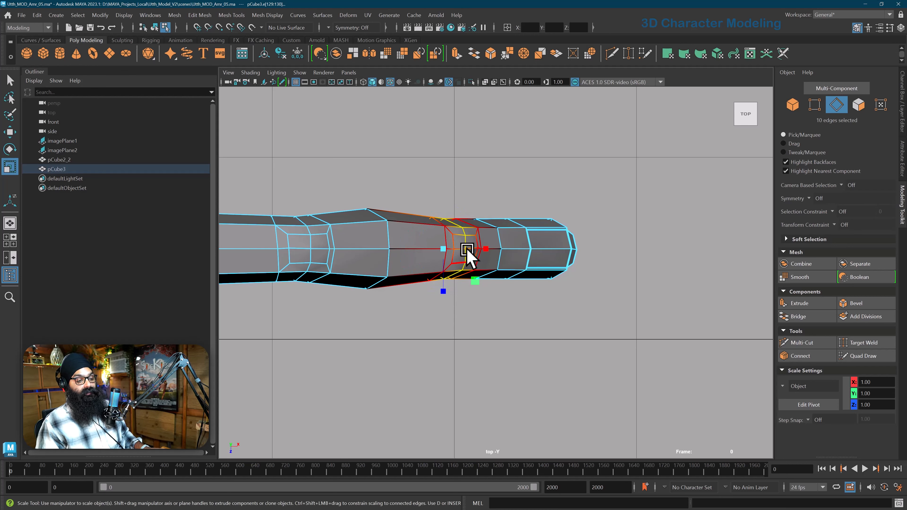
key("space")
left_click_drag(459, 268, 478, 251)
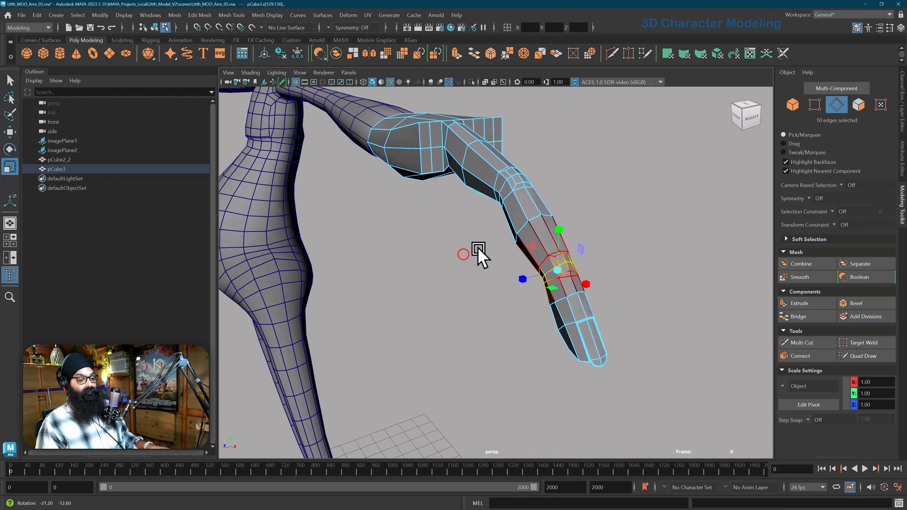
right_click_drag(477, 251, 563, 277, "alt")
middle_click_drag(562, 277, 478, 291, "alt")
left_click_drag(481, 298, 455, 294, "alt")
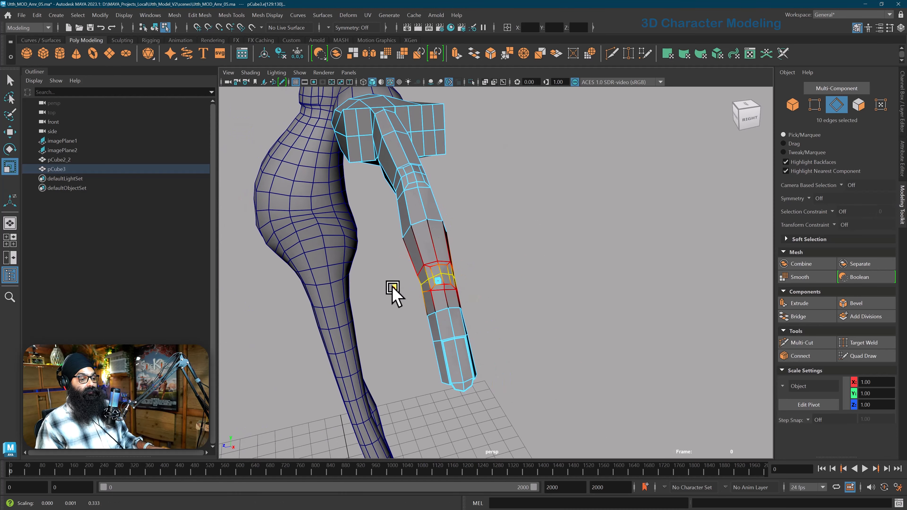
- Scale the edge loop around the finger's first joint across the finger's width
left_click_drag(385, 291, 447, 243, "alt")
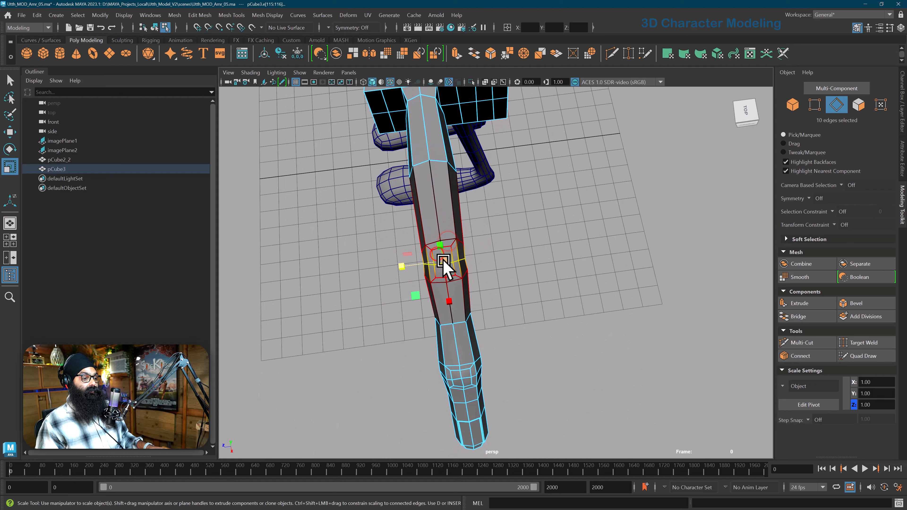
left_click_drag(444, 261, 409, 252)
key("ctrl+z")
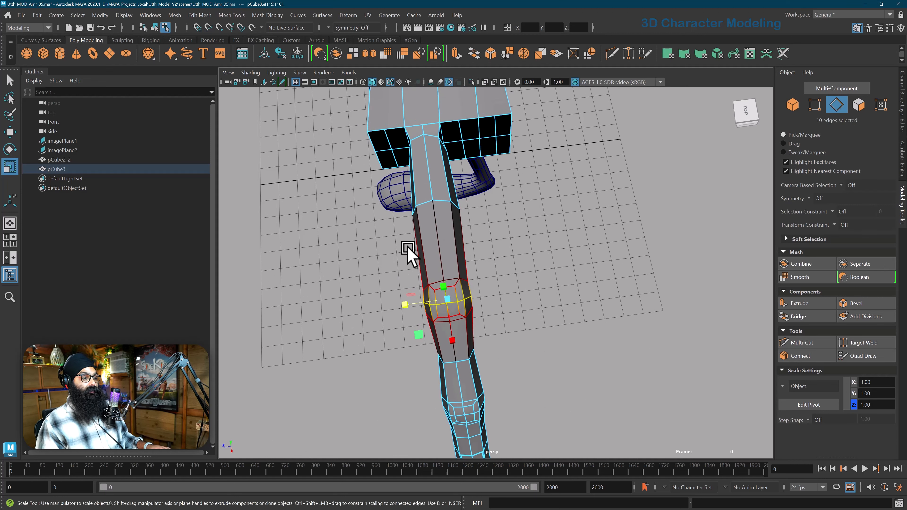
- Scale the middle edge loop of the finger's first segment across its width and return to Object Mode
double_click(438, 200)
left_click_drag(438, 200, 433, 258, "alt")
scroll(433, 257, "down", 1)
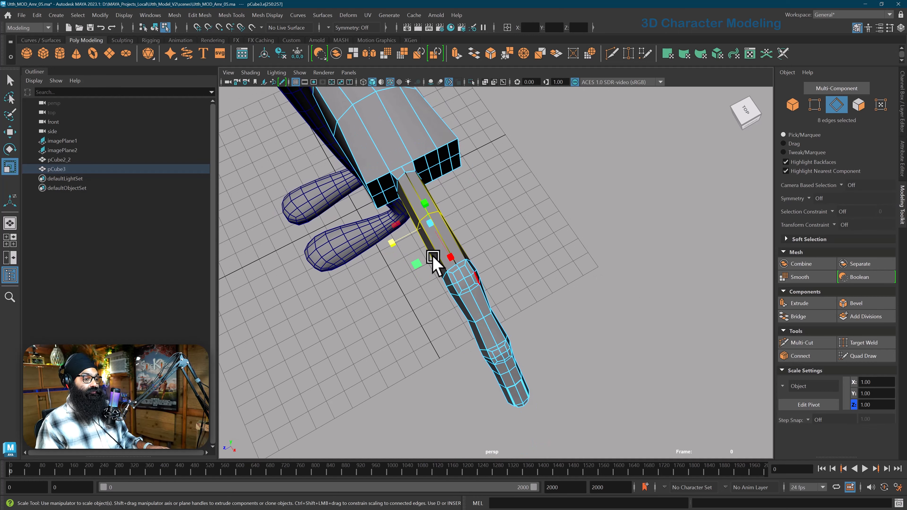
left_click_drag(457, 308, 482, 285, "alt")
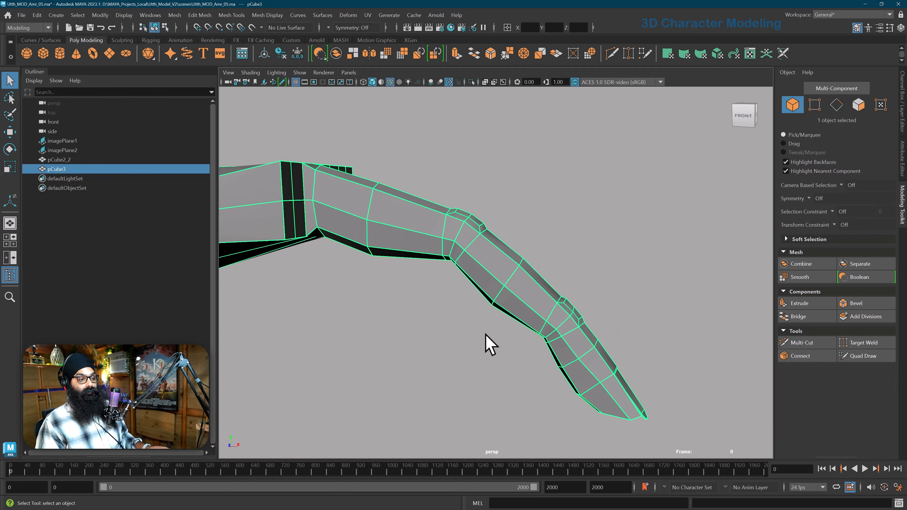
- Insert edge loops on both halves of the first segment and the upper second segment using Multi-Cut with Edge Flow enabled
left_click_drag(486, 335, 495, 331, "alt")
left_click_drag(407, 275, 414, 276, "alt")
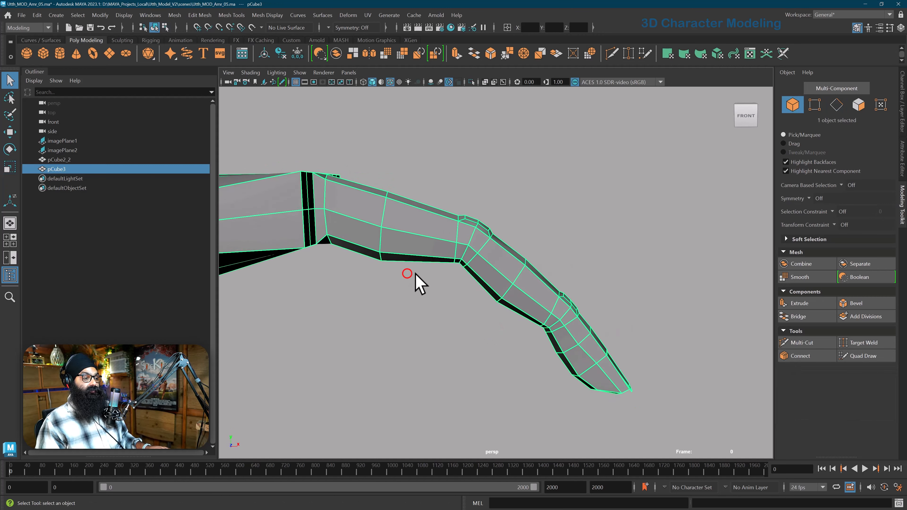
left_click(806, 343)
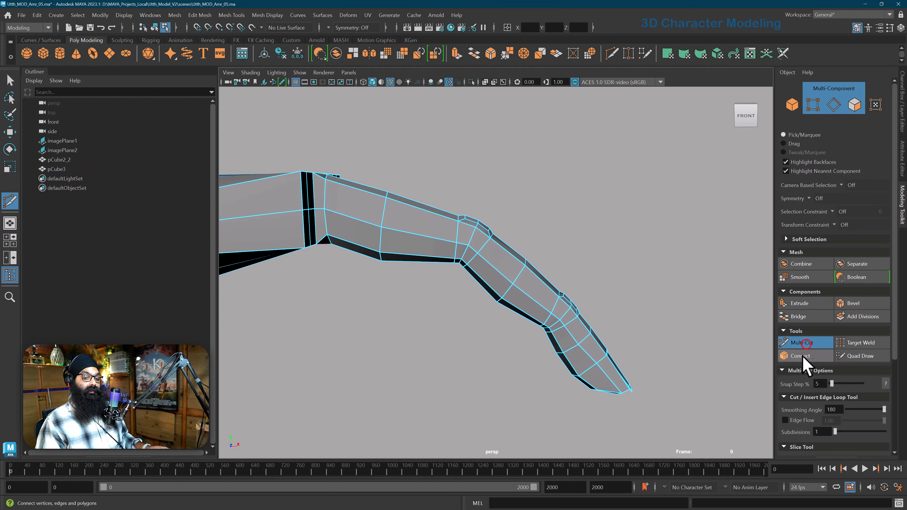
left_click(786, 420)
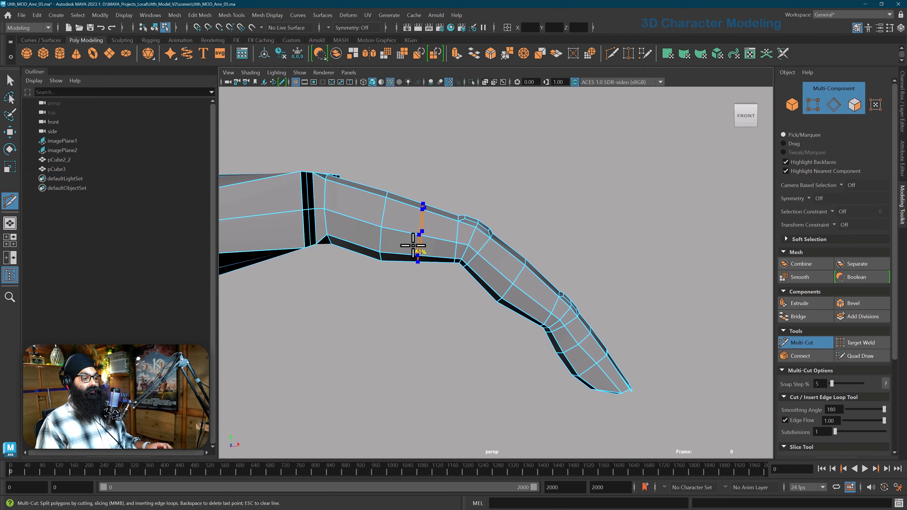
left_click(413, 246, "ctrl")
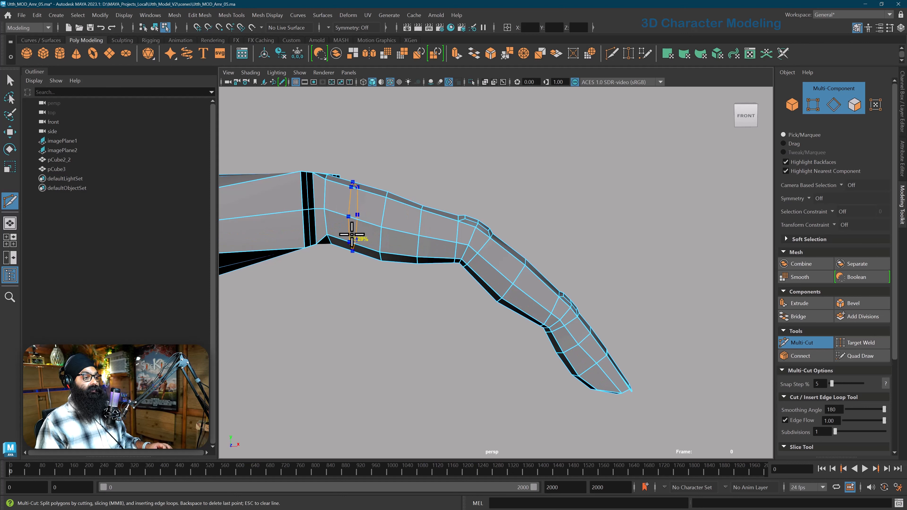
left_click(351, 235, "ctrl")
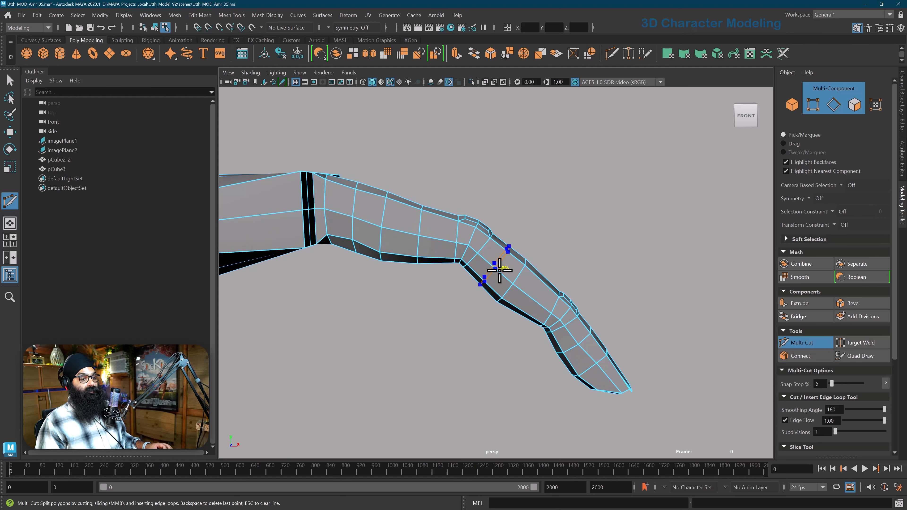
left_click(499, 271, "ctrl")
- Try to insert an edge loop across the middle of the fingernail with Edge Flow enabled
left_click_drag(518, 352, 476, 360, "alt")
right_click_drag(476, 361, 476, 354, "alt")
left_click_drag(477, 355, 488, 307, "alt")
middle_click_drag(486, 306, 480, 320, "alt")
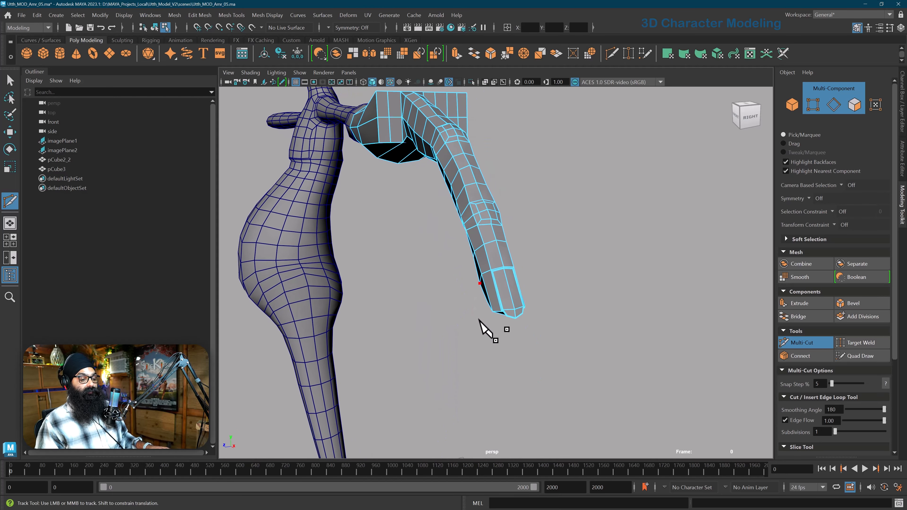
right_click_drag(480, 320, 479, 323, "alt")
left_click_drag(479, 323, 471, 324, "alt")
middle_click_drag(472, 325, 473, 319, "alt")
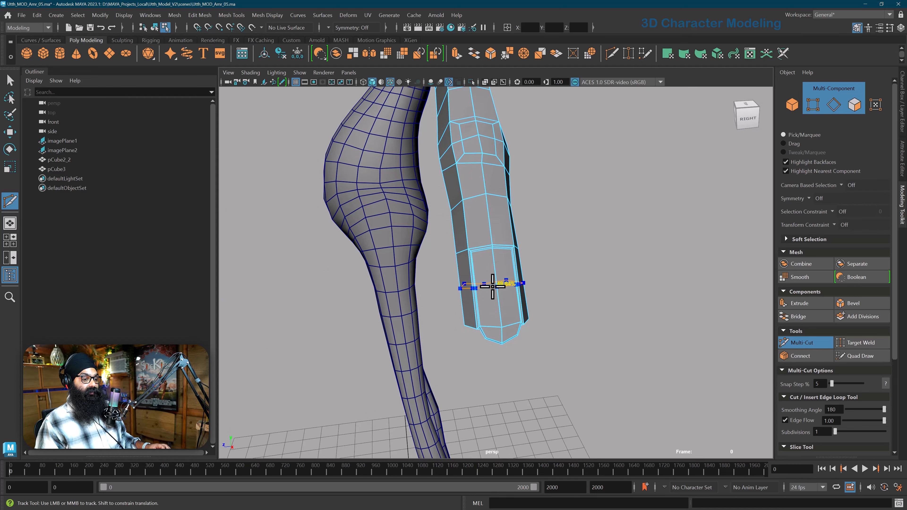
left_click(493, 286, "ctrl")
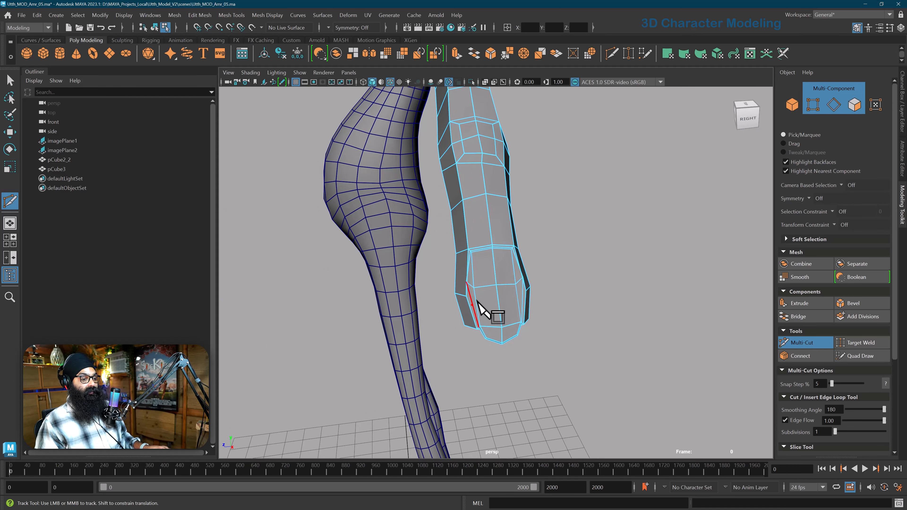
left_click_drag(472, 303, 496, 303, "alt")
key("ctrl+z")
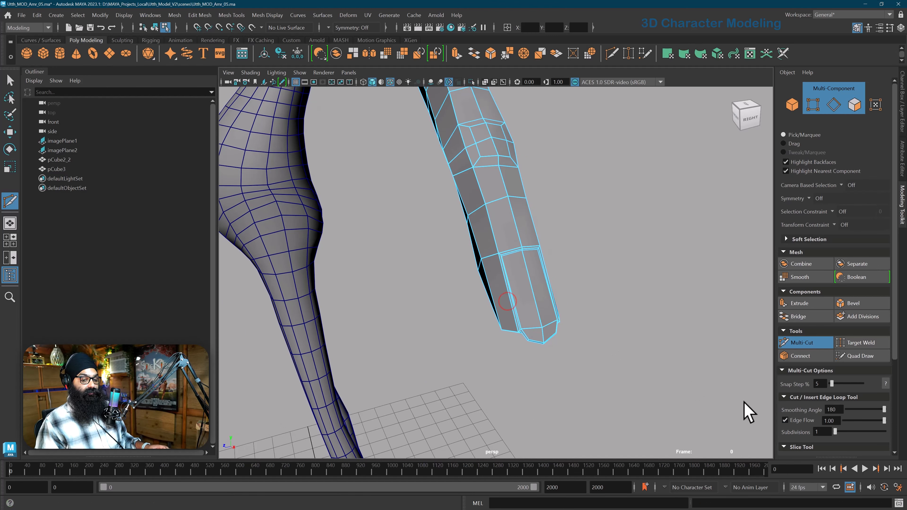
- Disable Edge Flow and insert an edge loop across the middle of the fingernail with Multi-Cut
left_click(786, 421)
left_click_drag(625, 350, 640, 352, "alt")
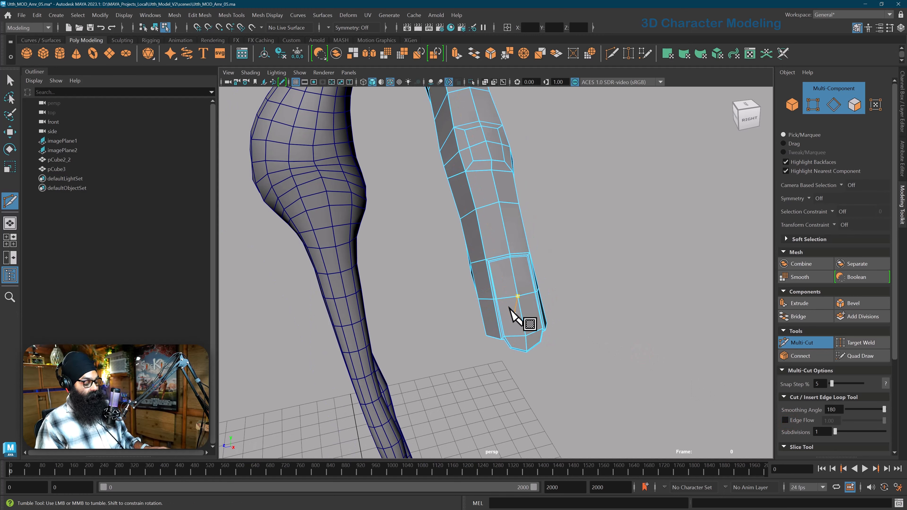
key("w")
key("f")
- Select the edge loop across the middle of the fingernail and scale it wider along Z
right_click(494, 297)
left_click(503, 231)
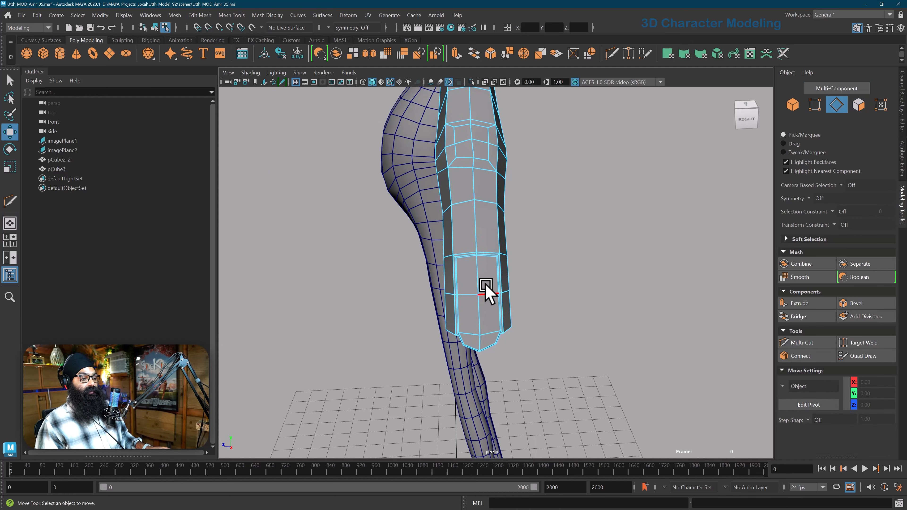
double_click(485, 292)
key("r")
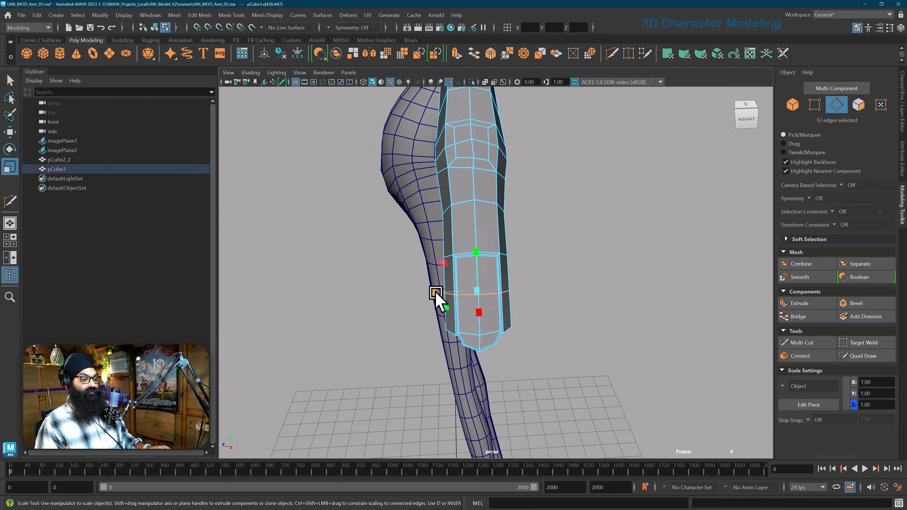
left_click_drag(435, 294, 430, 292)
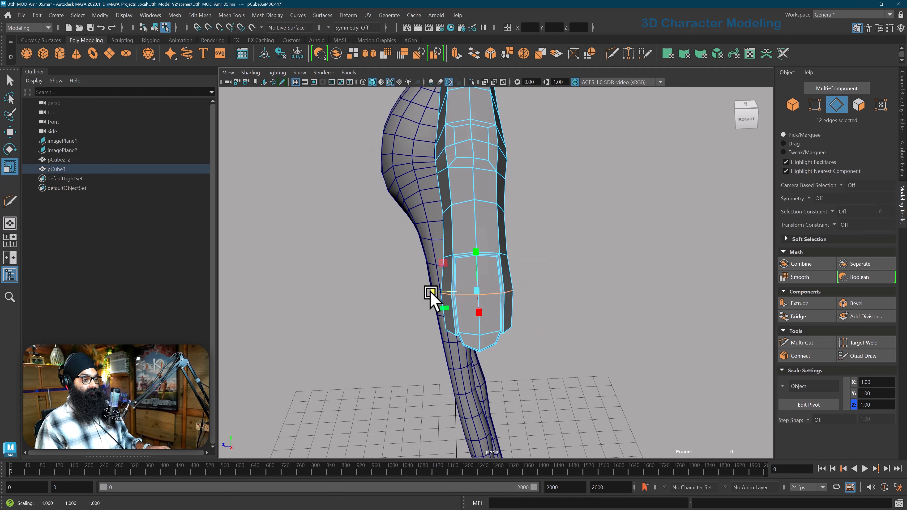
- Move the three center vertices at the fingernail's base slightly toward the knuckle to curve the nail edge
right_click_drag(464, 257, 416, 255)
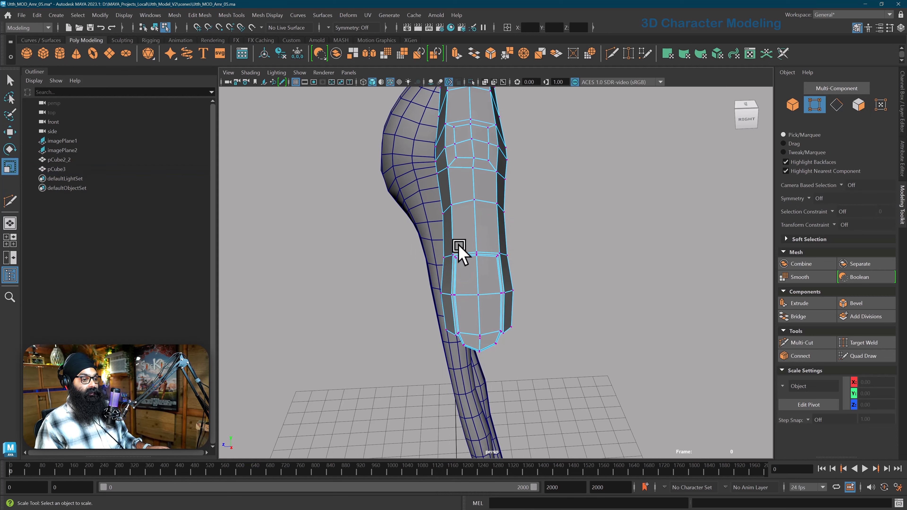
left_click_drag(479, 261, 503, 263)
key("4")
key("w")
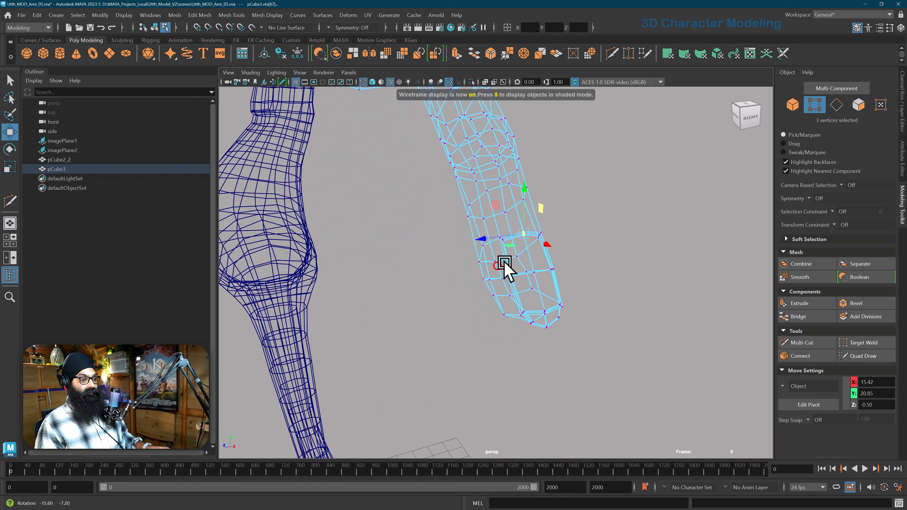
left_click_drag(541, 209, 543, 205)
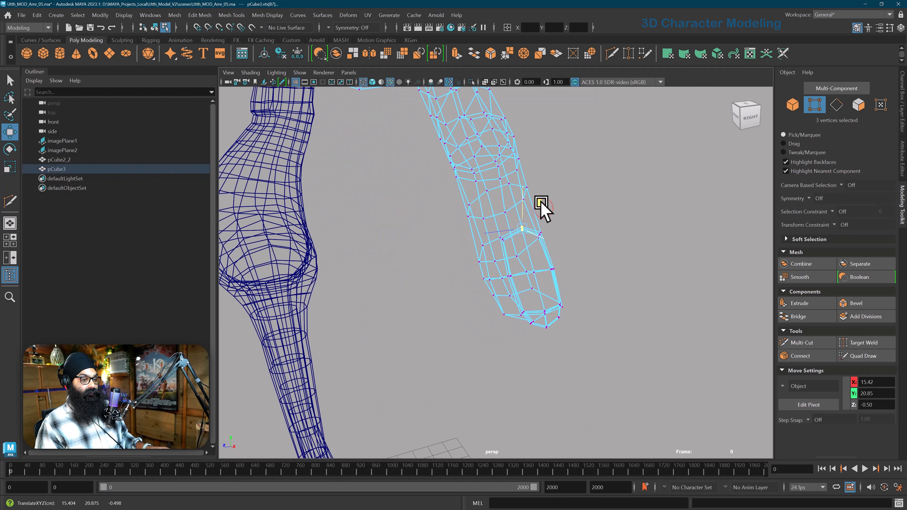
key("5")
- Return to Object Mode, show the hand mesh in smooth preview and deselect it to inspect the finger
right_click_drag(492, 202, 589, 211)
key("3")
left_click(495, 259)
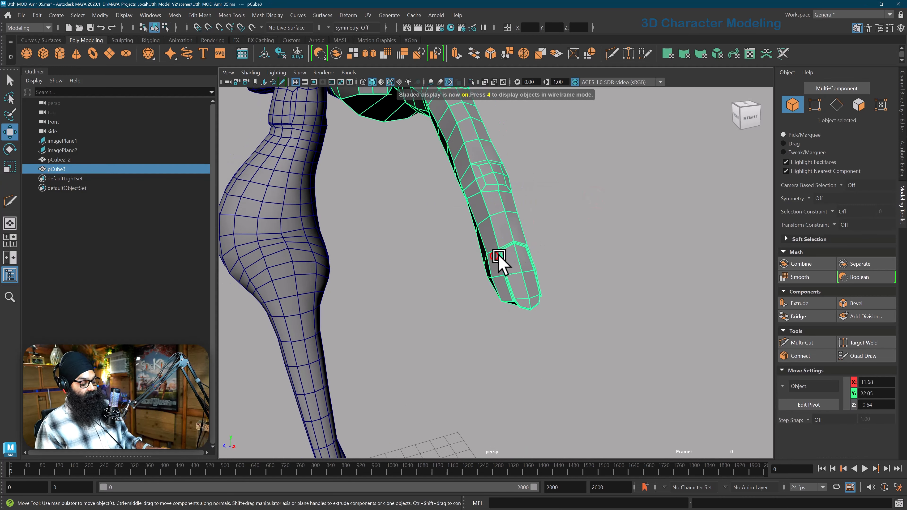
left_click(568, 264)
left_click_drag(523, 297, 430, 287, "alt")
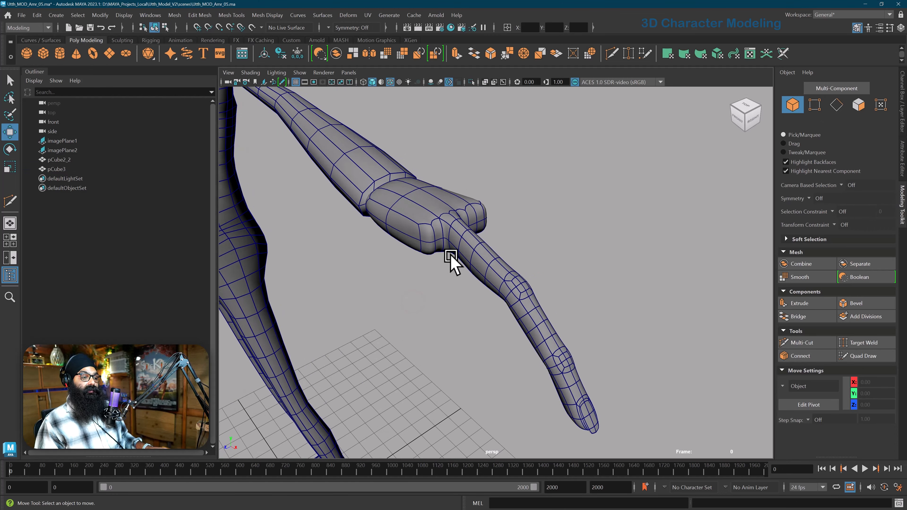
left_click_drag(451, 256, 455, 264, "alt")
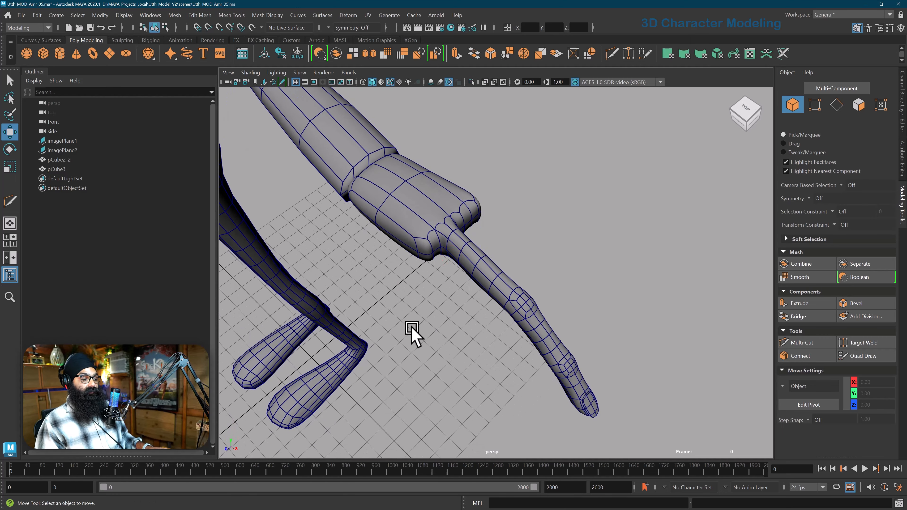